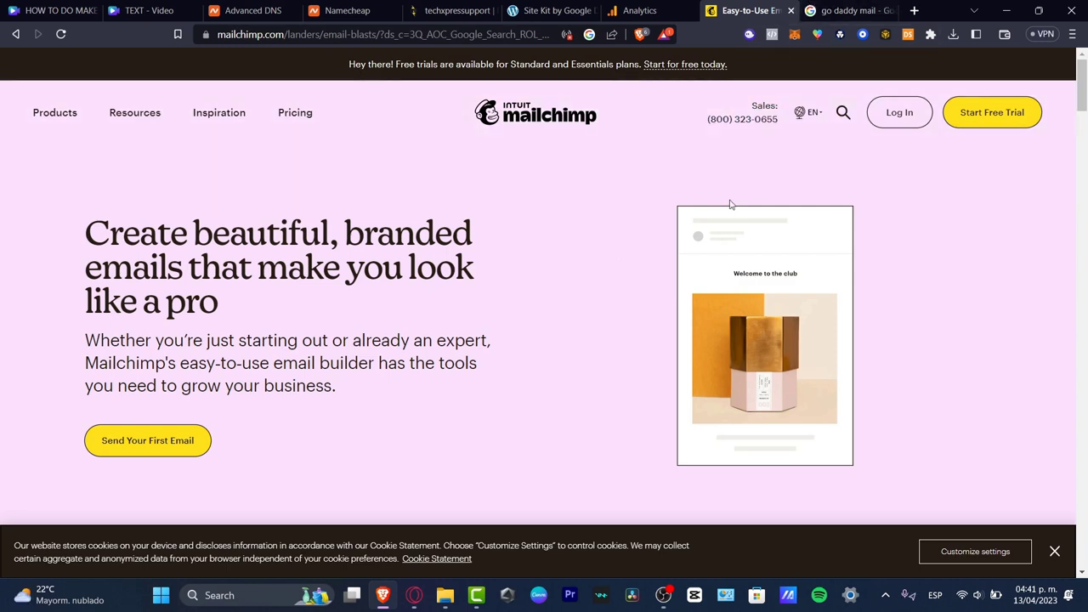
- Open GoDaddy's Email login result from the 'go daddy mail' search, then return to Namecheap's sophias results
click(851, 10)
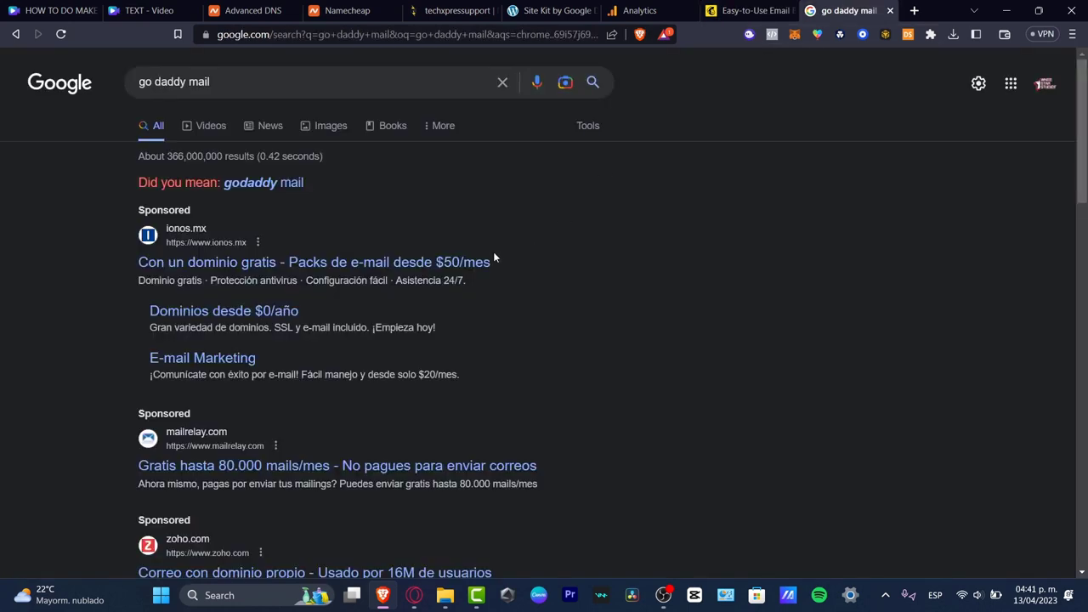
scroll(593, 408, down, 3)
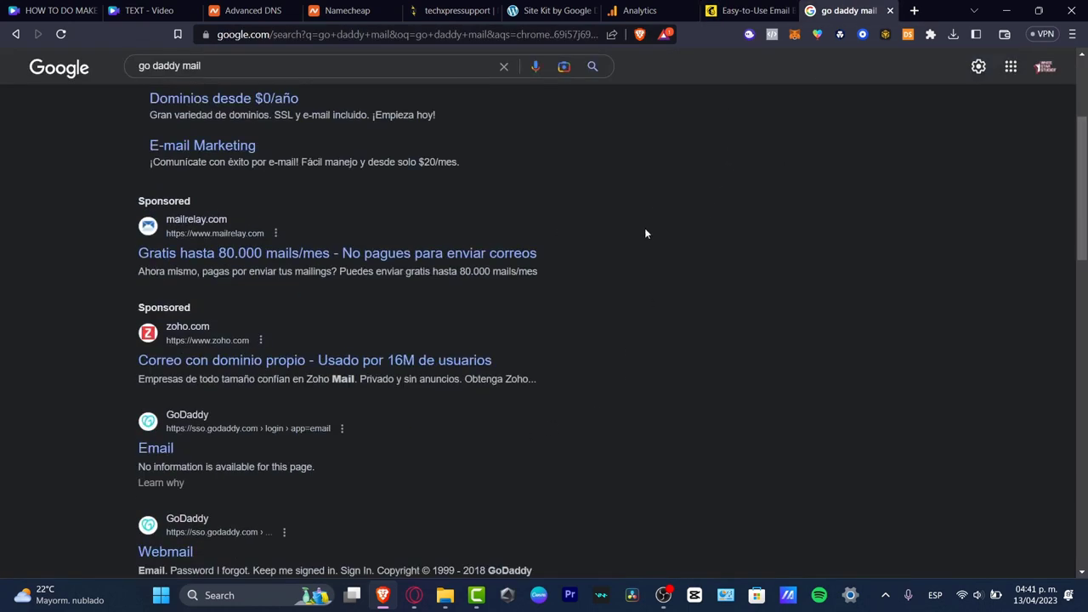
click(164, 458)
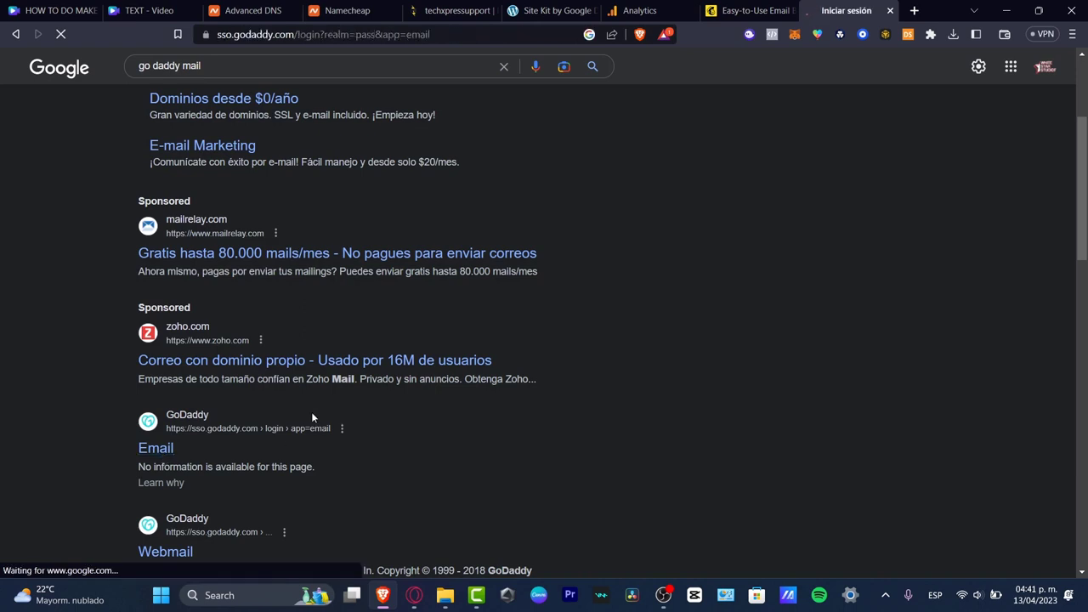
click(333, 8)
scroll(664, 301, up, 5)
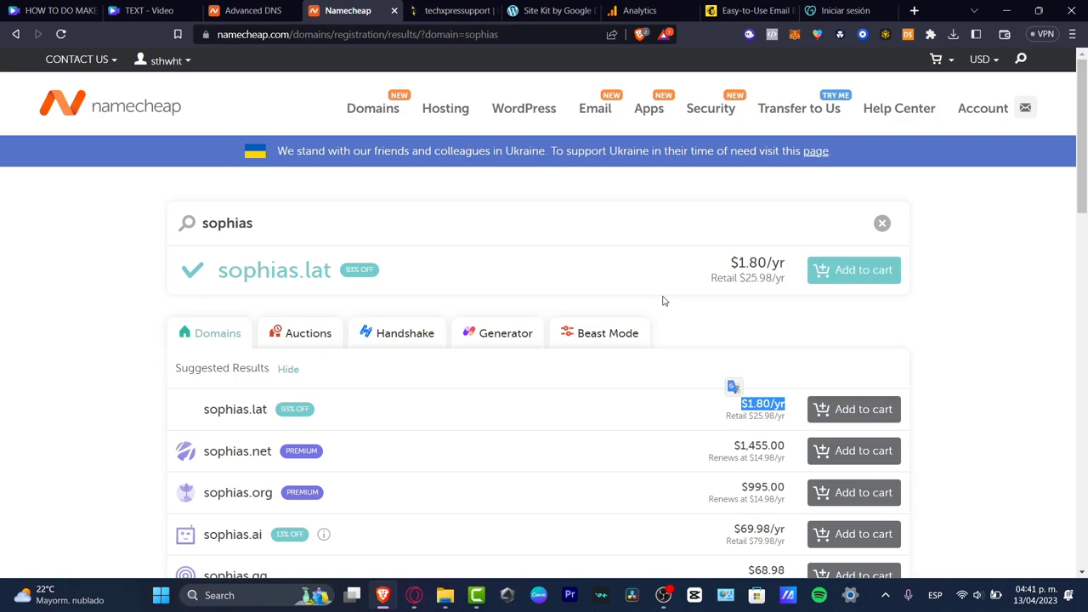
- Search Google for 'free domain' in a new tab and scroll through the results
click(914, 10)
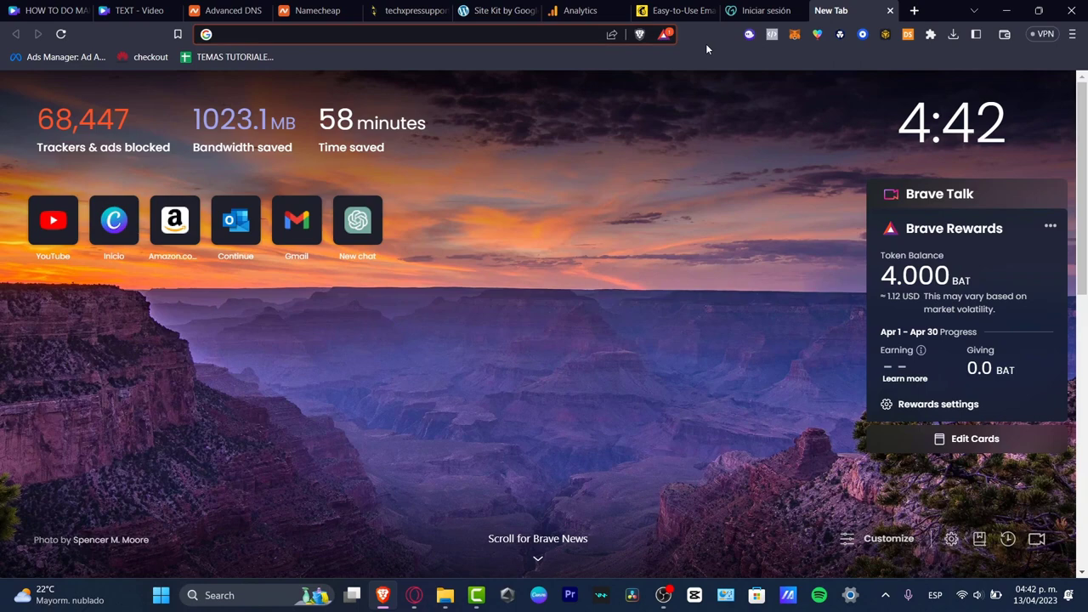
text(r)
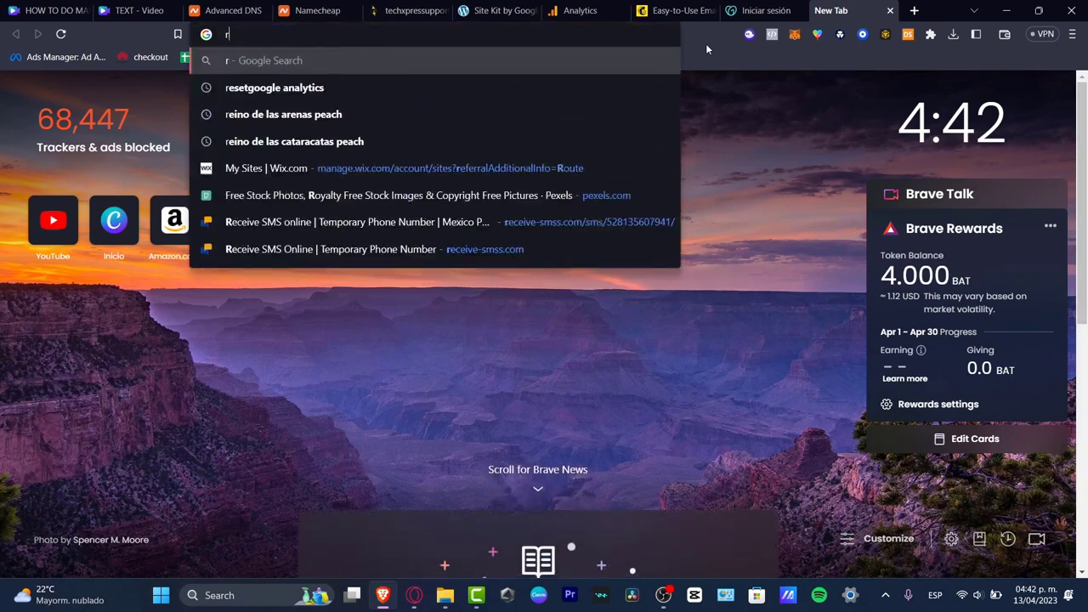
key(BackSpace)
text(free domain)
key(Return)
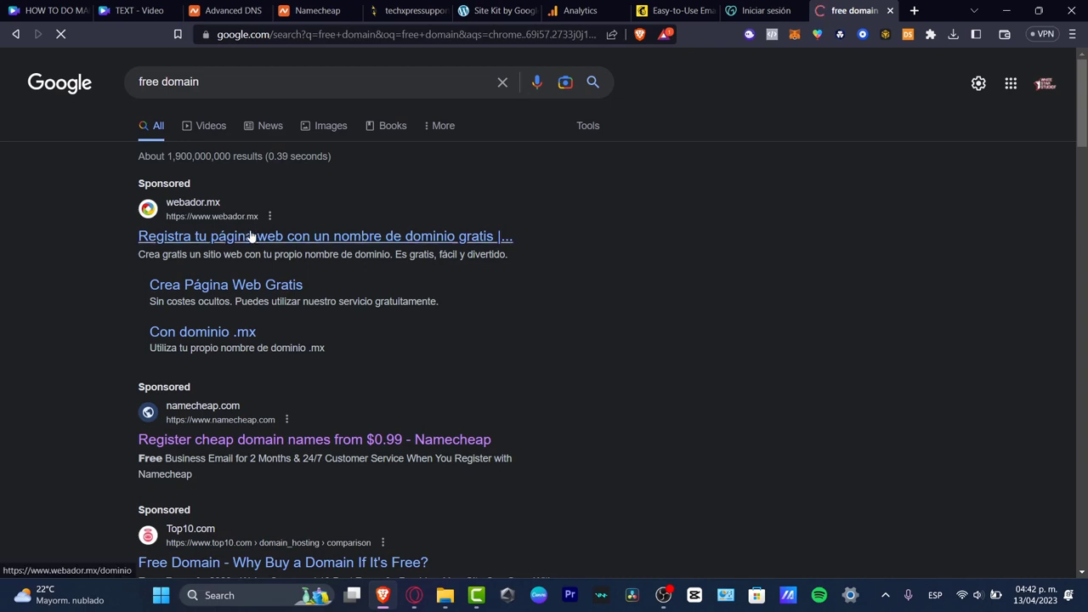
scroll(296, 264, down, 2)
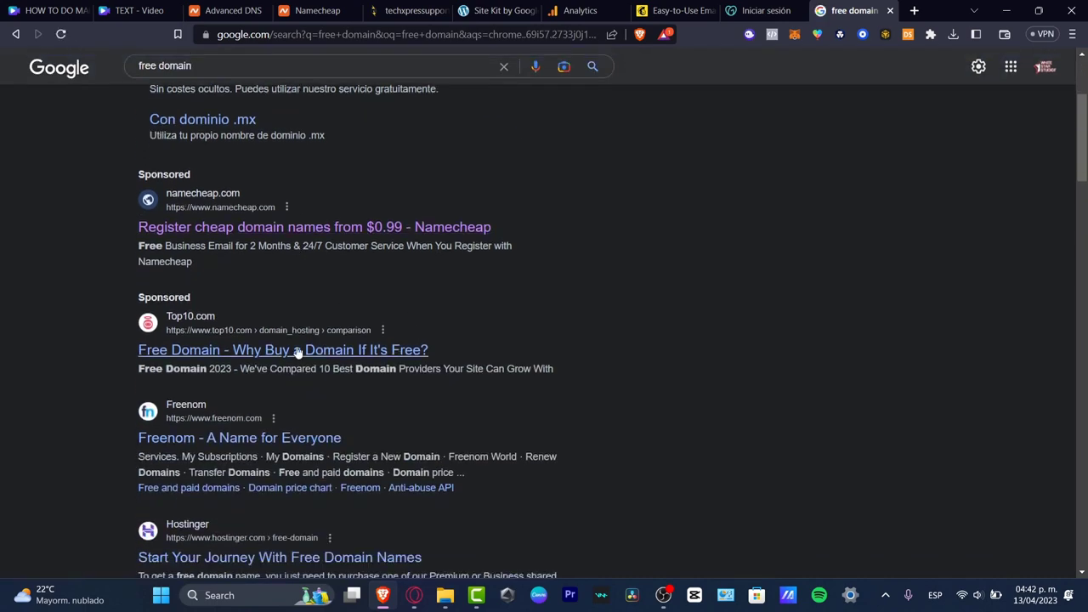
scroll(297, 352, down, 2)
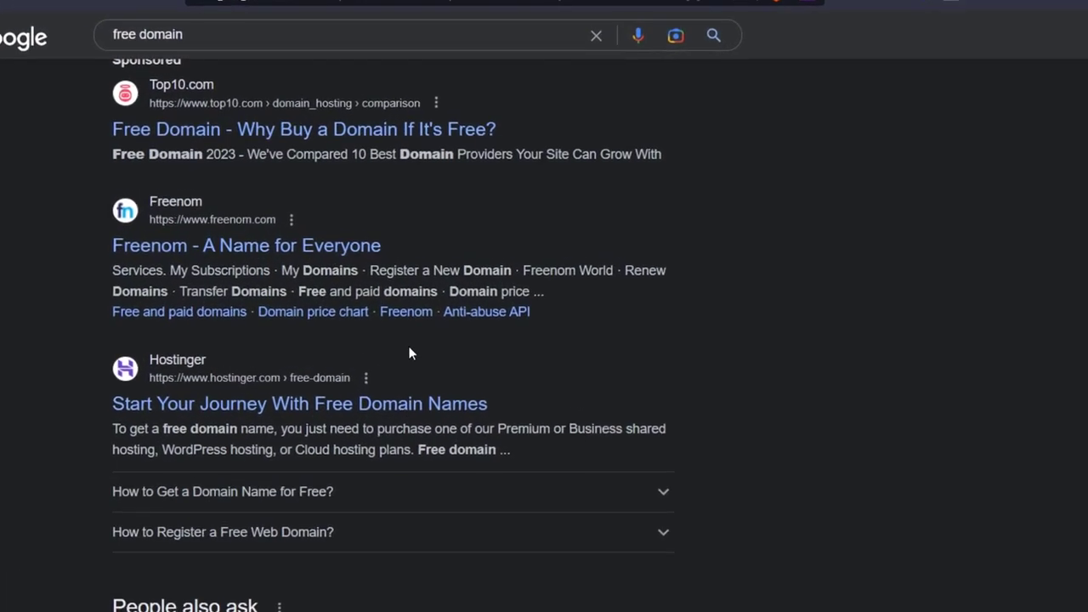
scroll(409, 353, down, 5)
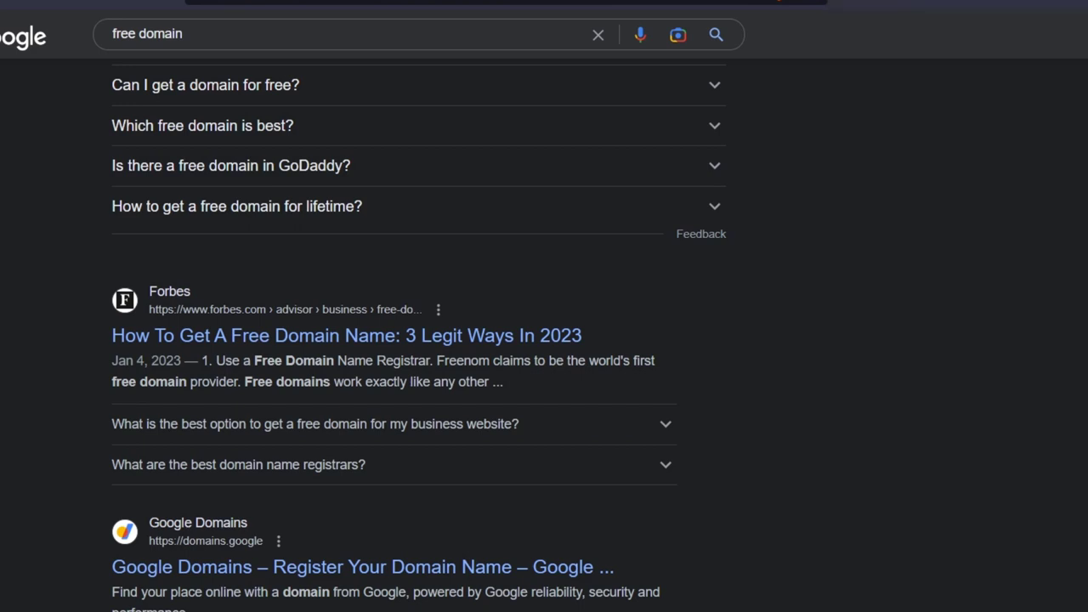
- Open another new tab and go to gmail
key(ctrl+t)
click(656, 3)
text(google.com/mail/u/0/#inbox)
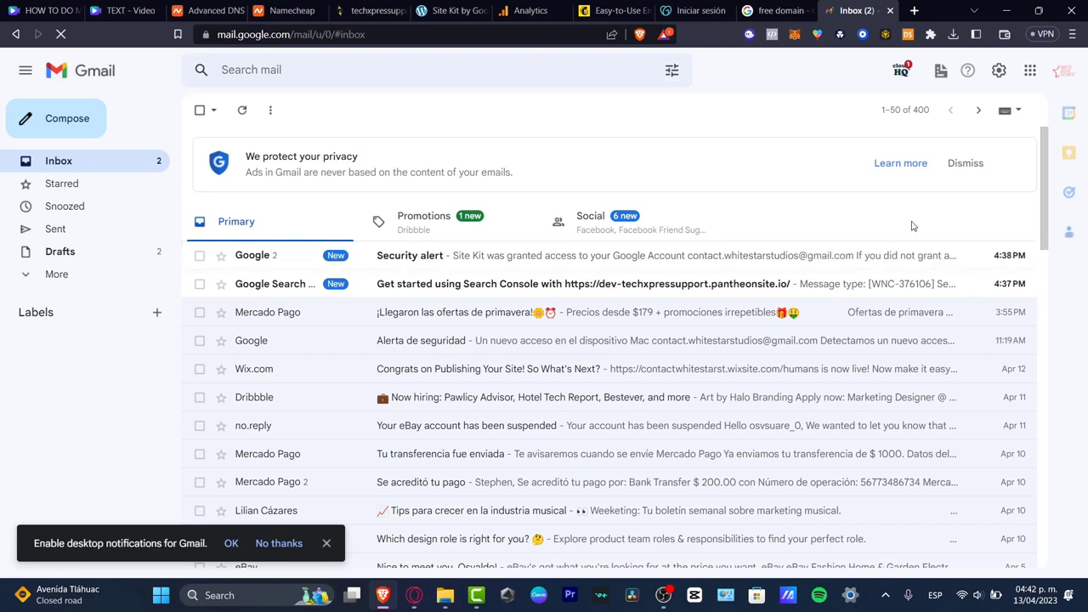
- Open the Google account panel in Gmail to check the signed-in account
click(1061, 74)
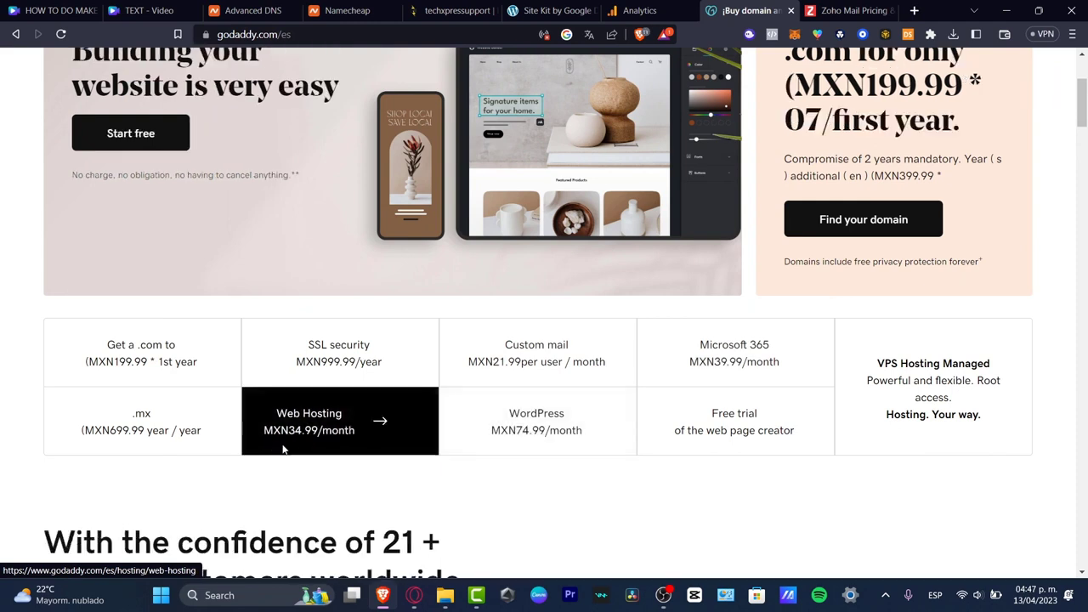
- Open Web Hosting and highlight the Initial plan's features: one website, 10 GB storage, one database, daily backups
click(339, 453)
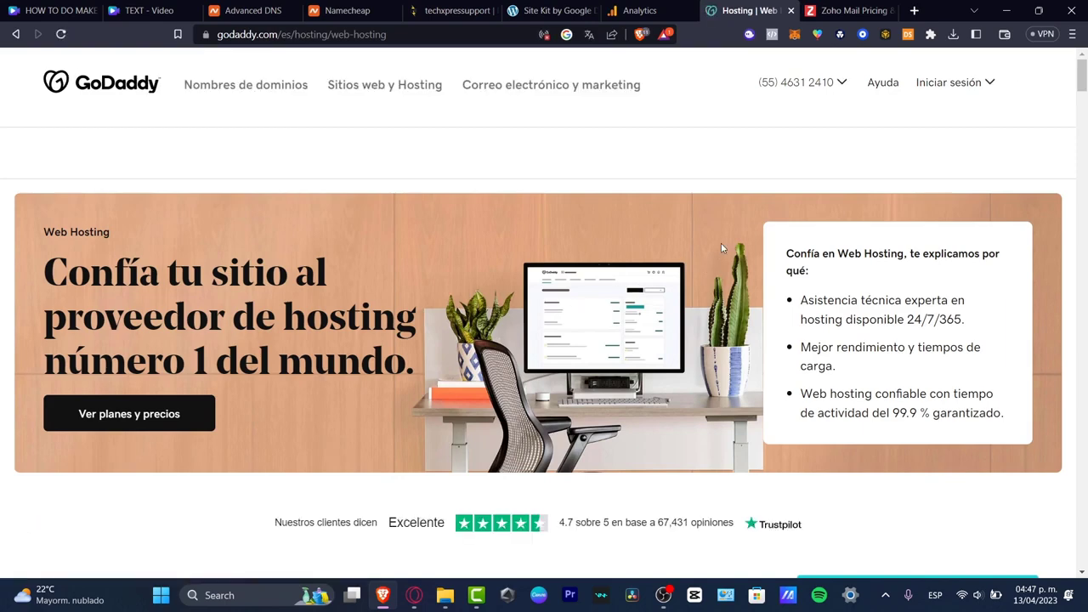
scroll(721, 244, down, 5)
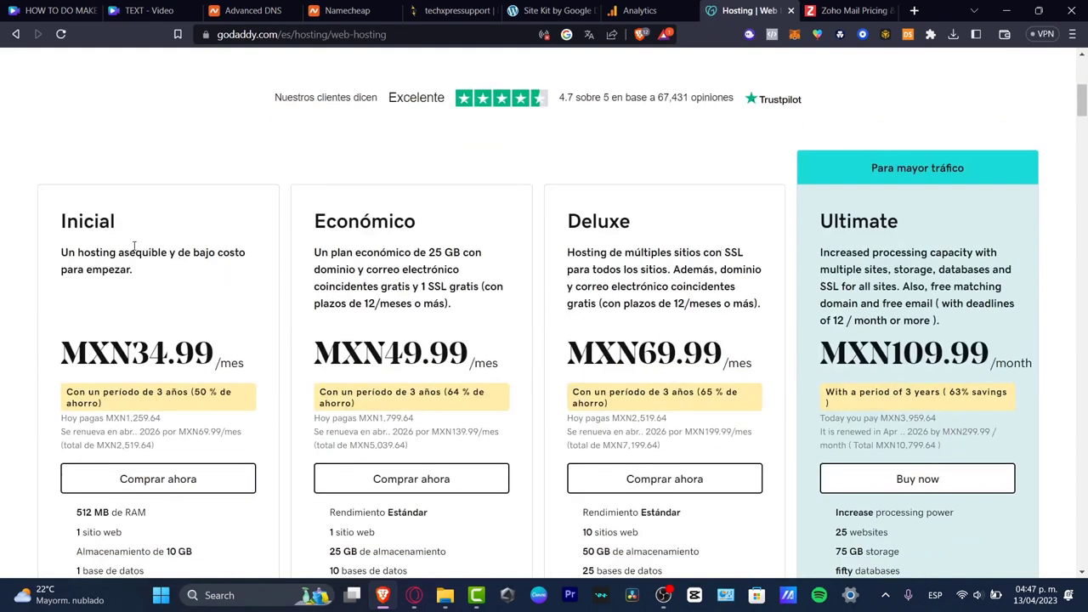
double_click(88, 221)
scroll(213, 280, down, 3)
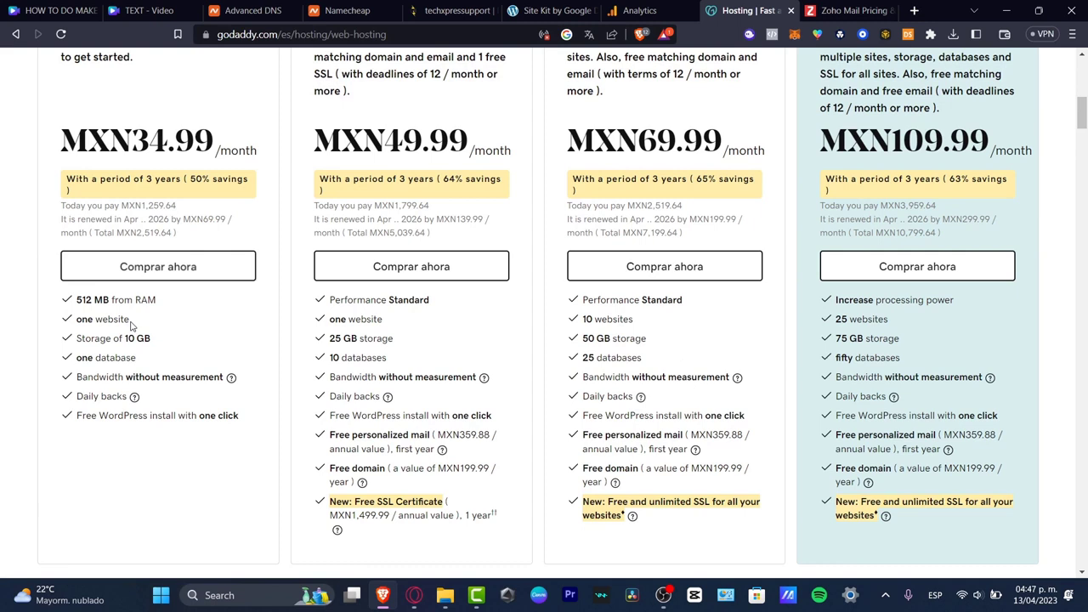
drag(131, 323, 75, 321)
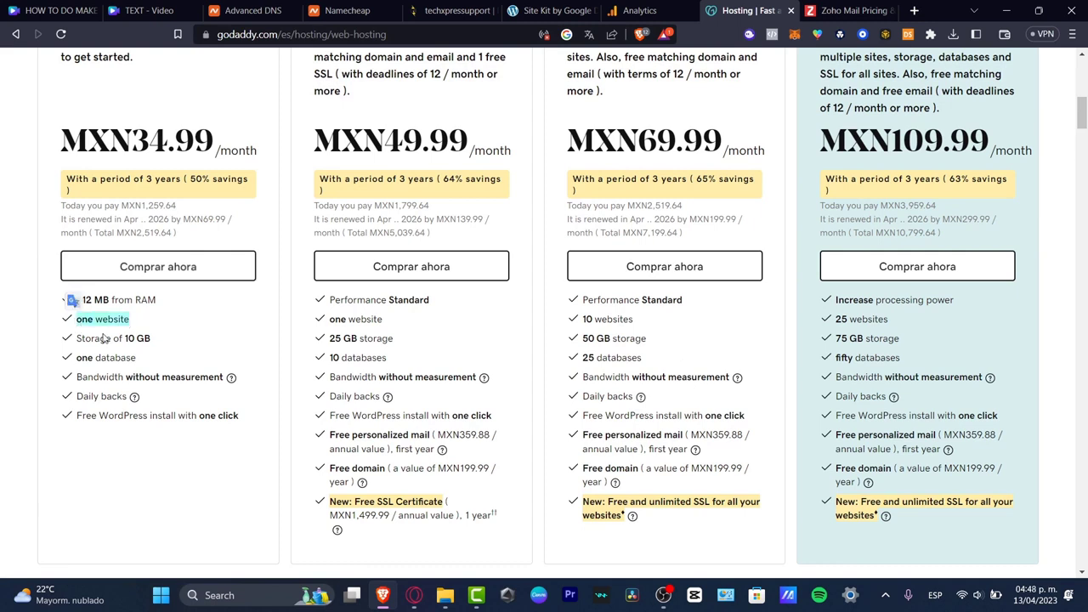
drag(151, 340, 76, 339)
drag(138, 358, 79, 359)
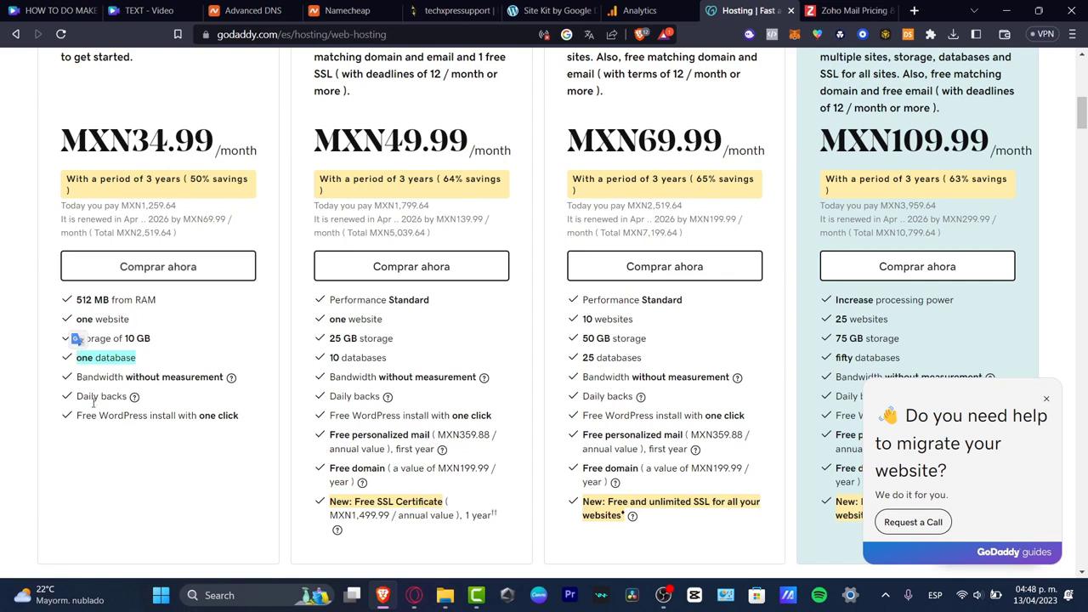
drag(82, 406, 242, 428)
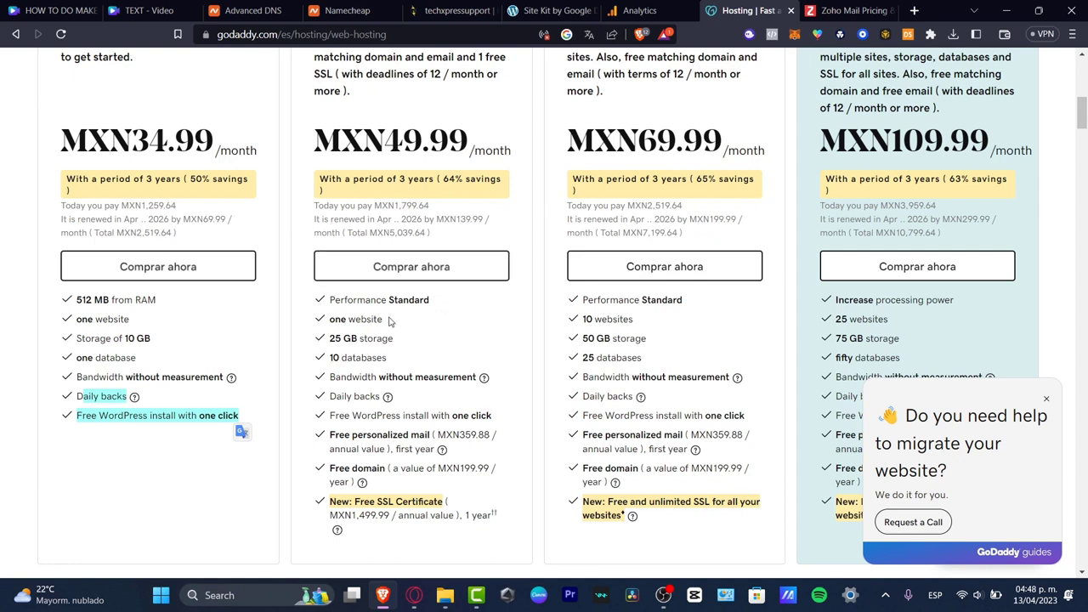
- Highlight the Economic plan's one website, free personalized mail and free domain features
drag(384, 320, 328, 320)
click(317, 342)
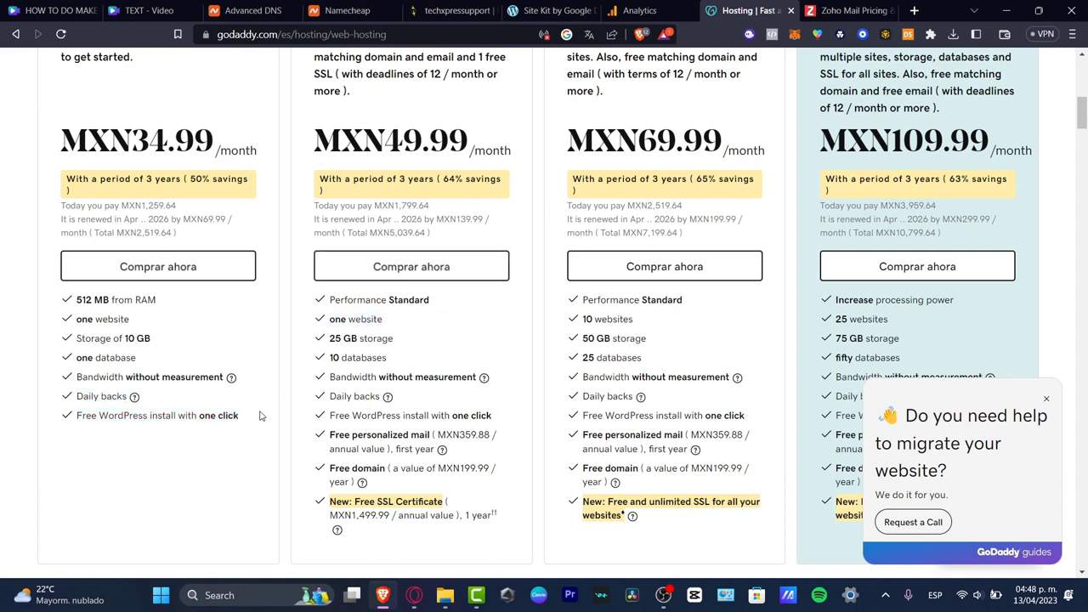
drag(328, 439, 434, 459)
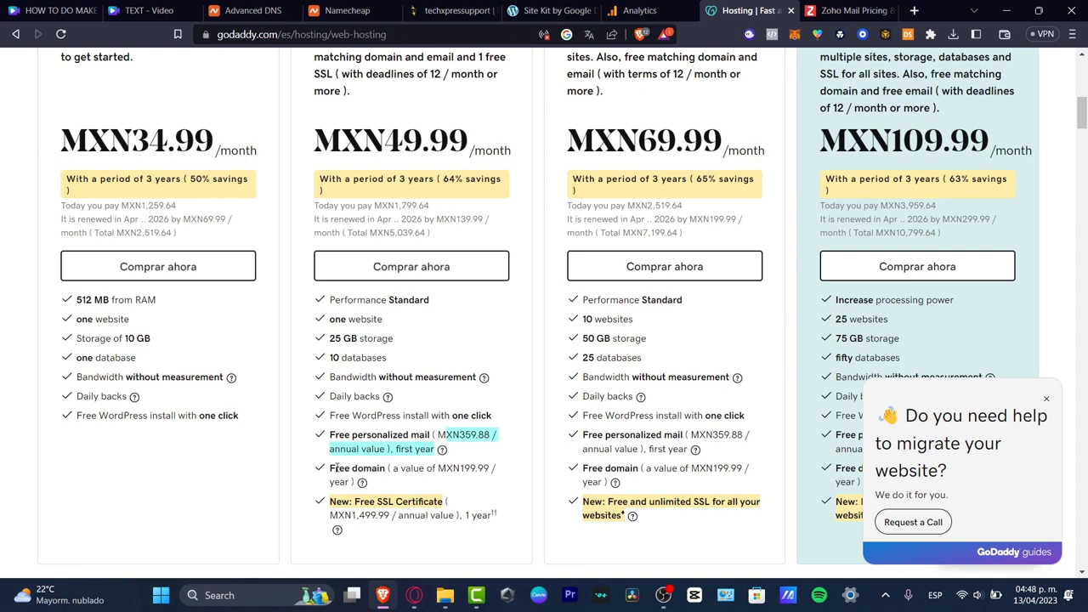
drag(330, 468, 463, 516)
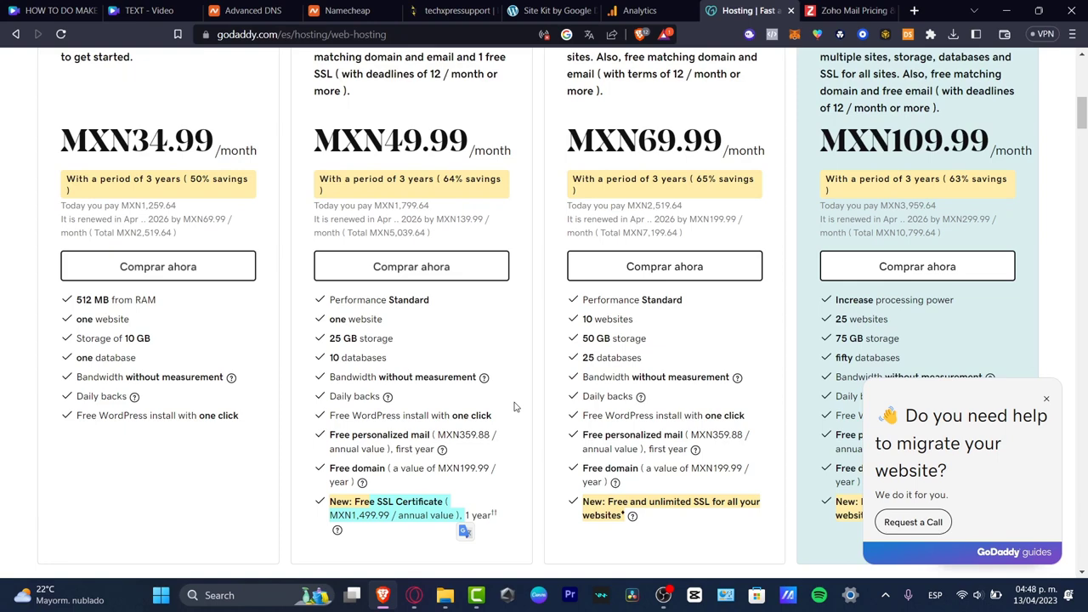
click(353, 481)
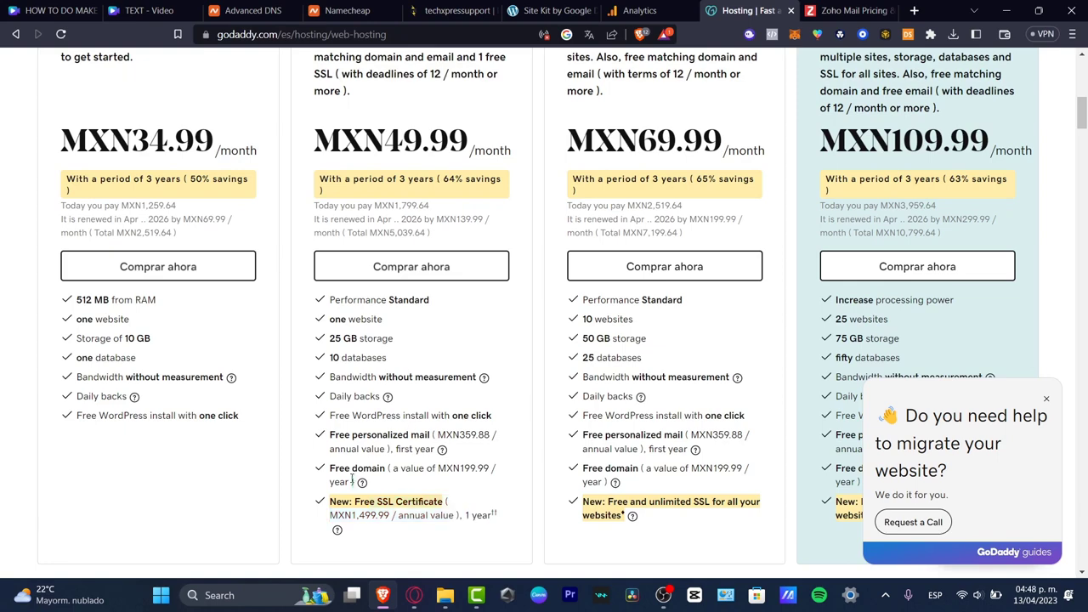
triple_click(393, 434)
scroll(396, 266, up, 3)
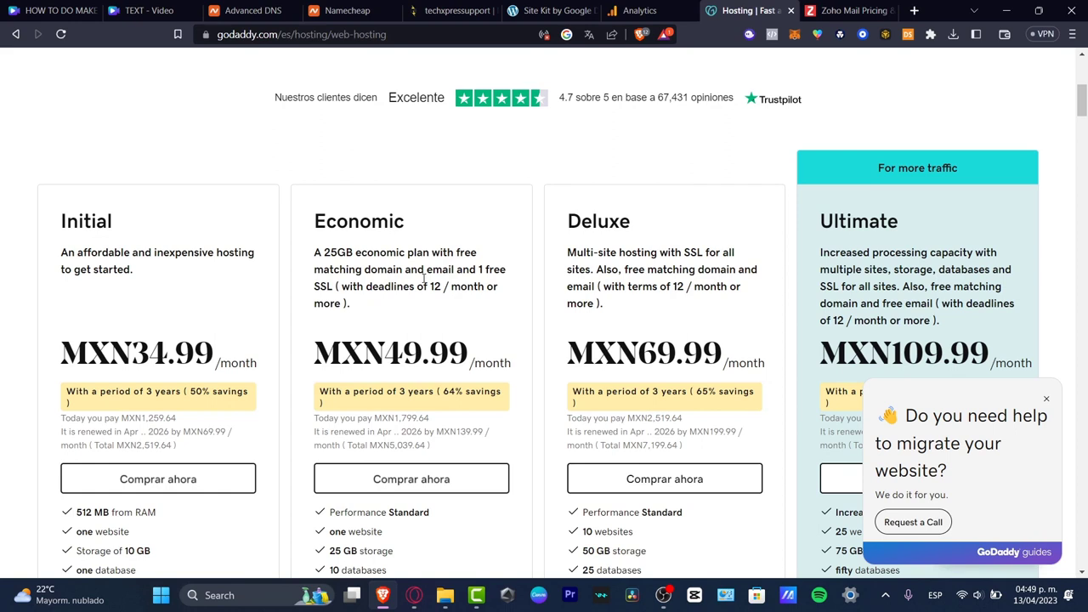
- Open Gmail in a new tab and select the account's full name and email in the account card
click(914, 10)
text(gm)
key(Return)
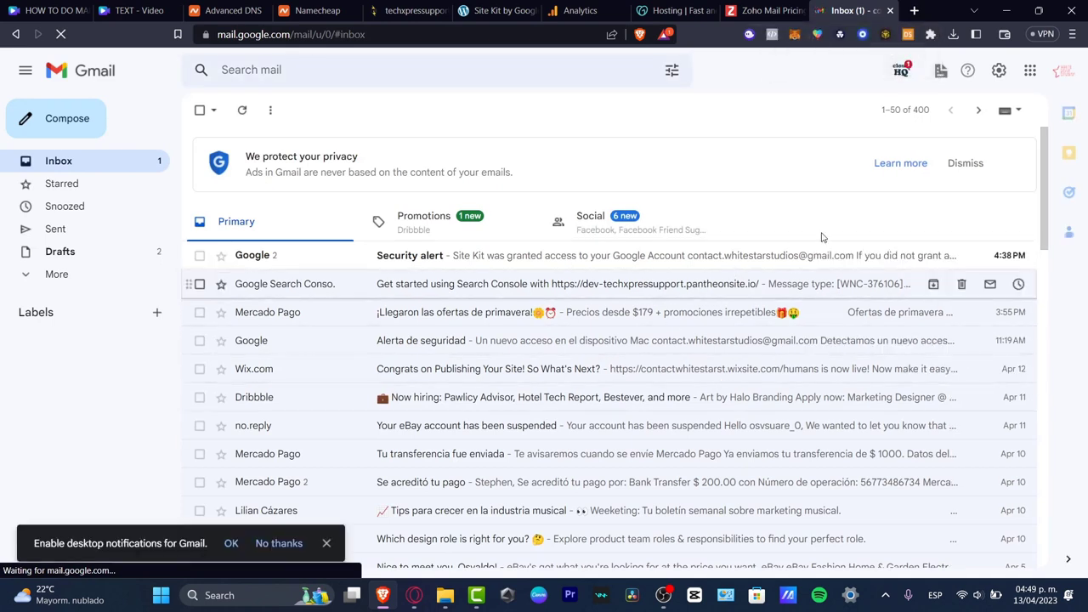
click(1065, 70)
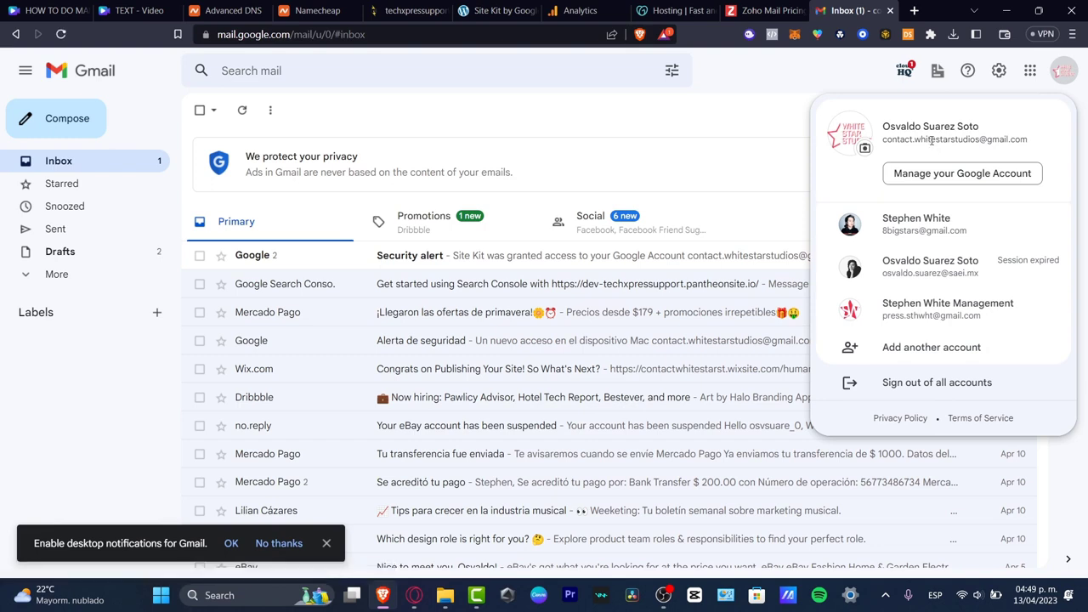
drag(934, 142, 897, 129)
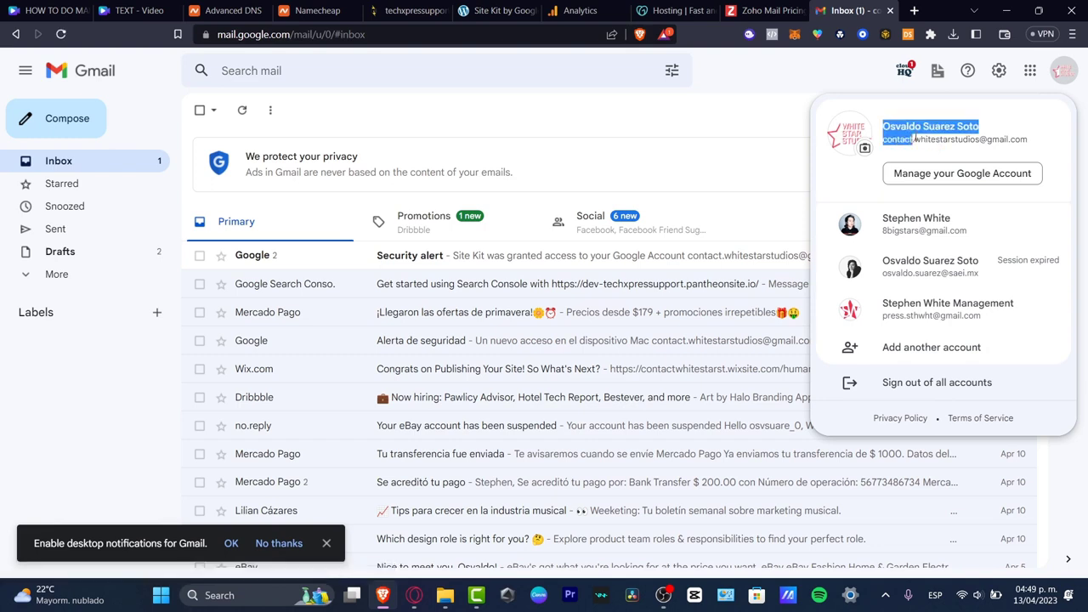
drag(915, 139, 1032, 149)
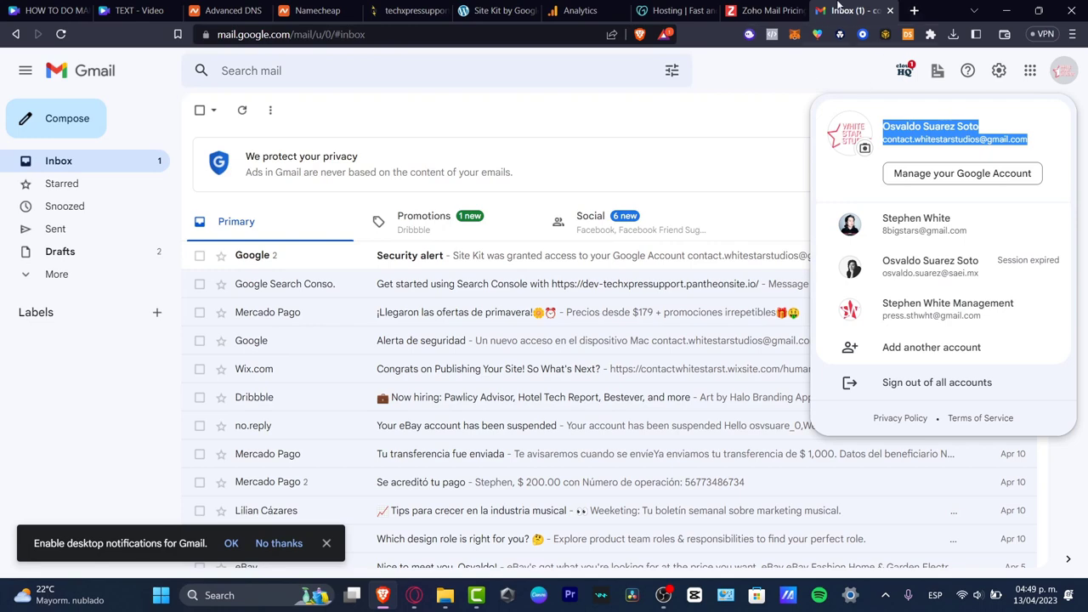
click(770, 10)
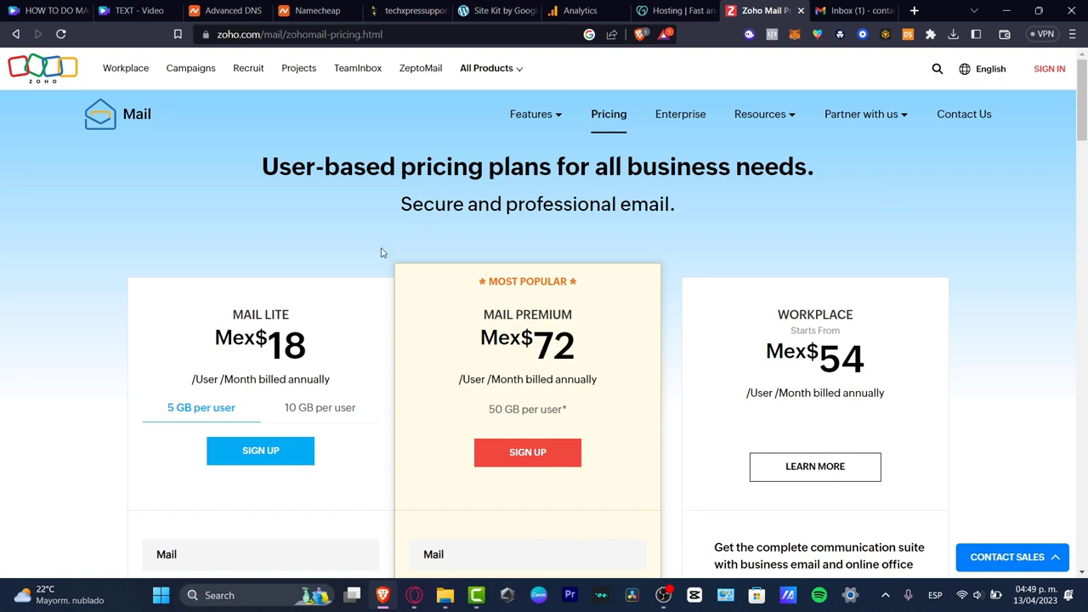
scroll(420, 281, down, 2)
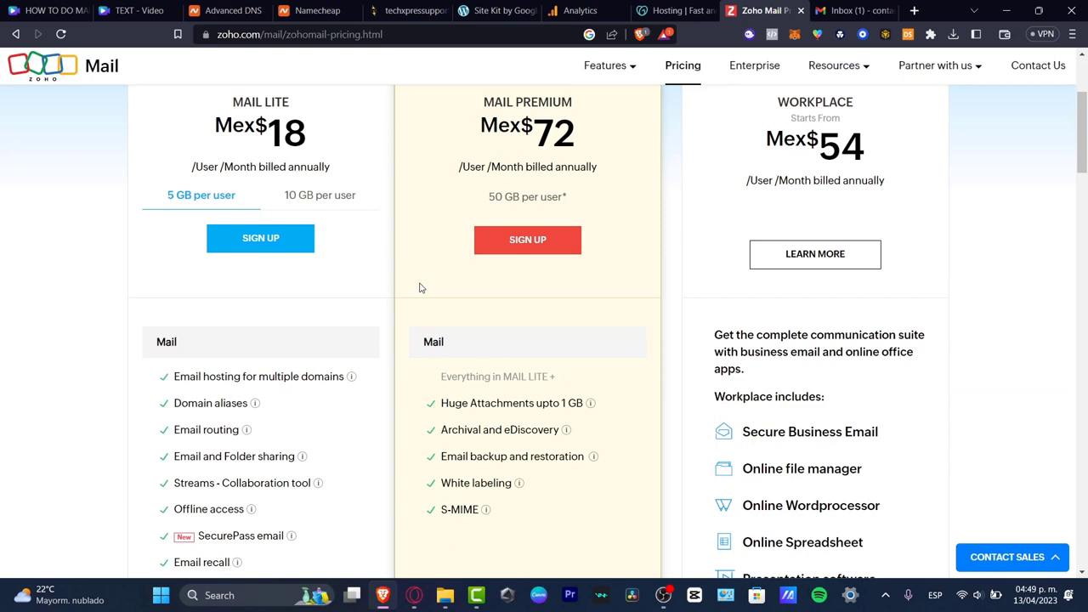
scroll(241, 362, down, 2)
scroll(242, 357, down, 2)
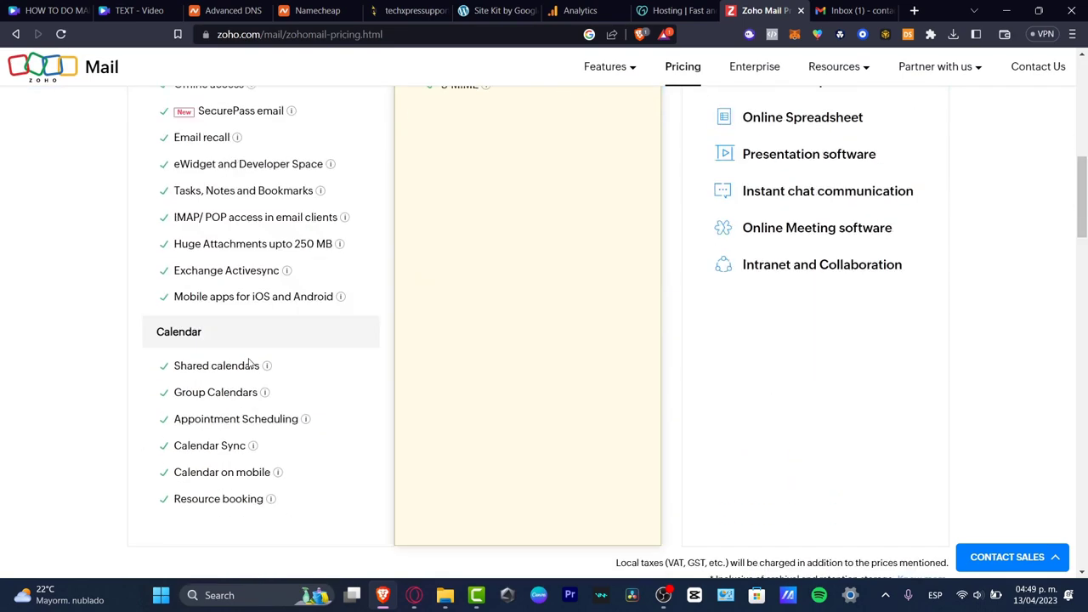
scroll(242, 357, up, 2)
mouse_move(293, 176)
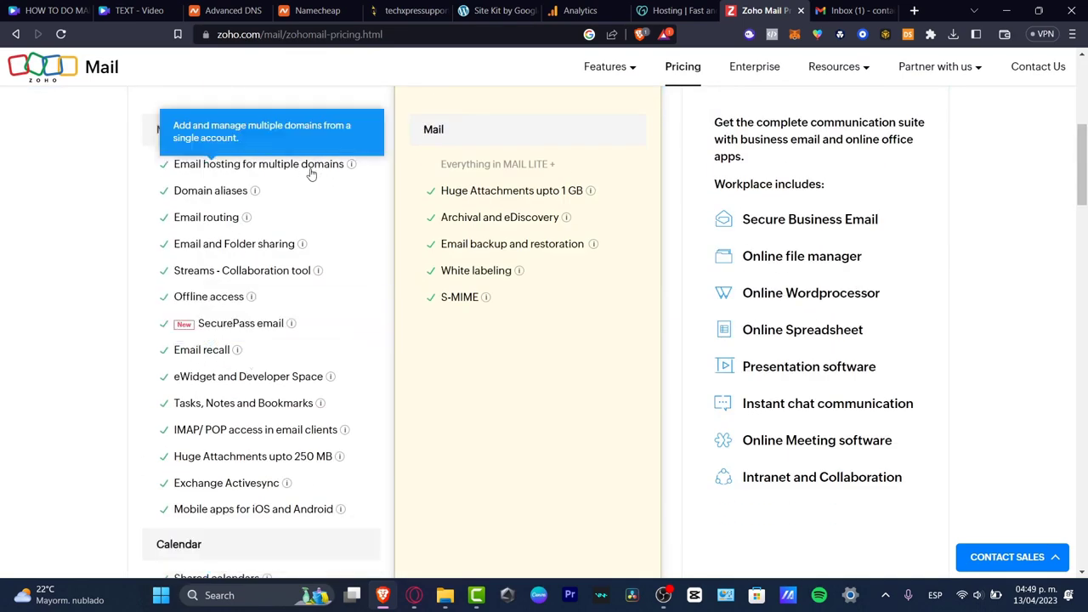
mouse_move(226, 229)
scroll(242, 251, down, 5)
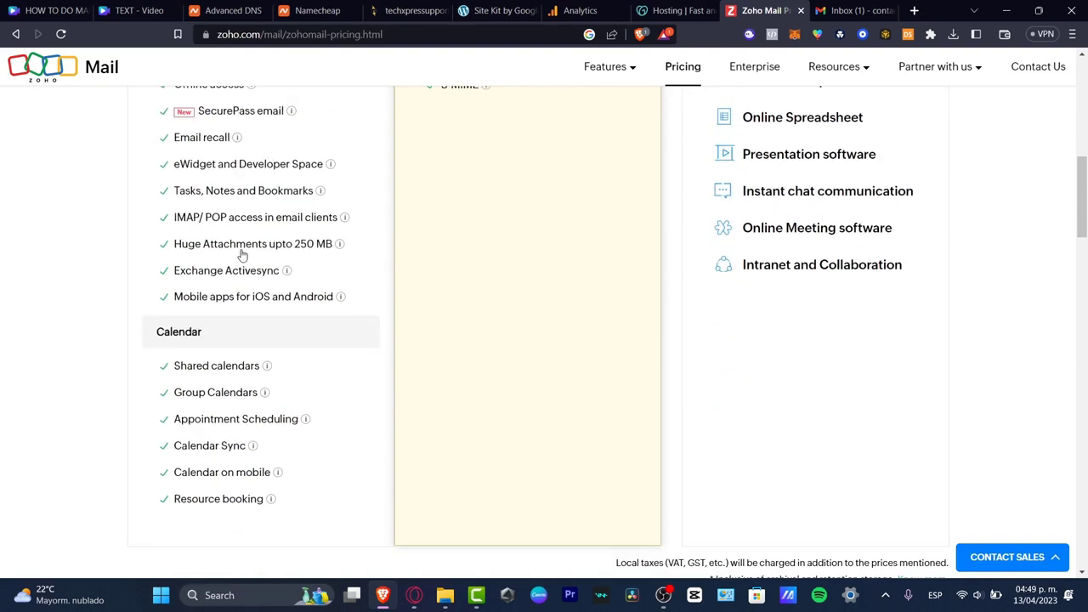
scroll(243, 253, up, 10)
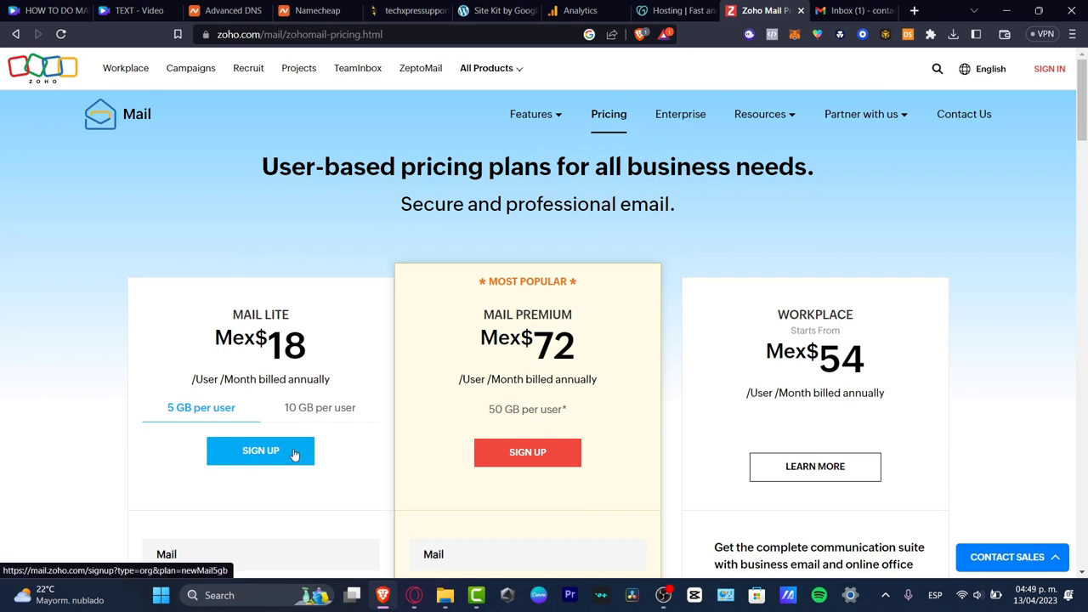
- Start the Mail Lite sign-up and fill the name from a saved autofill suggestion
click(292, 455)
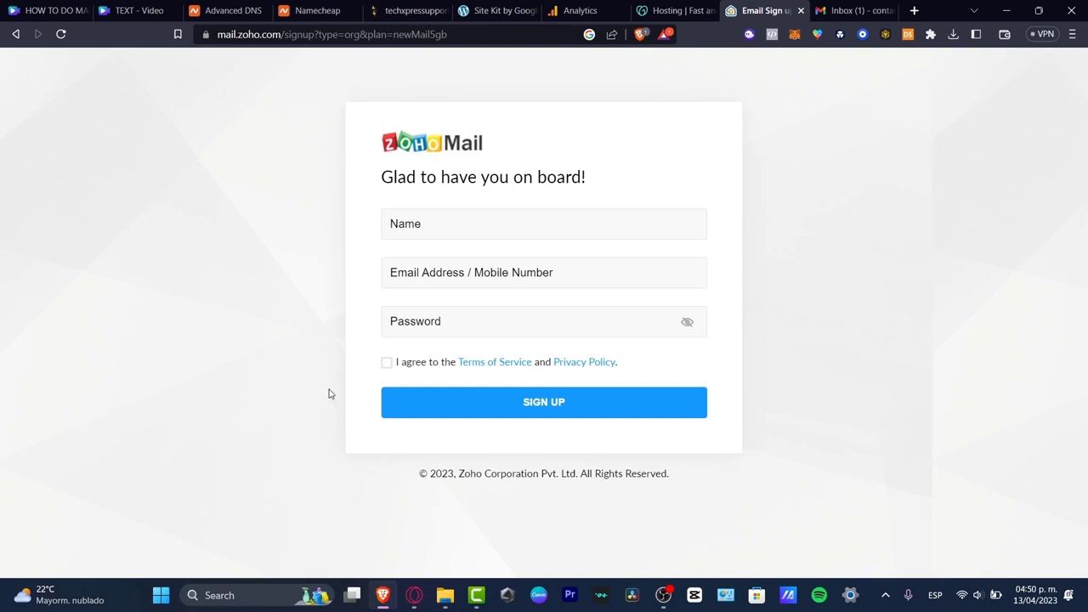
click(505, 224)
click(532, 261)
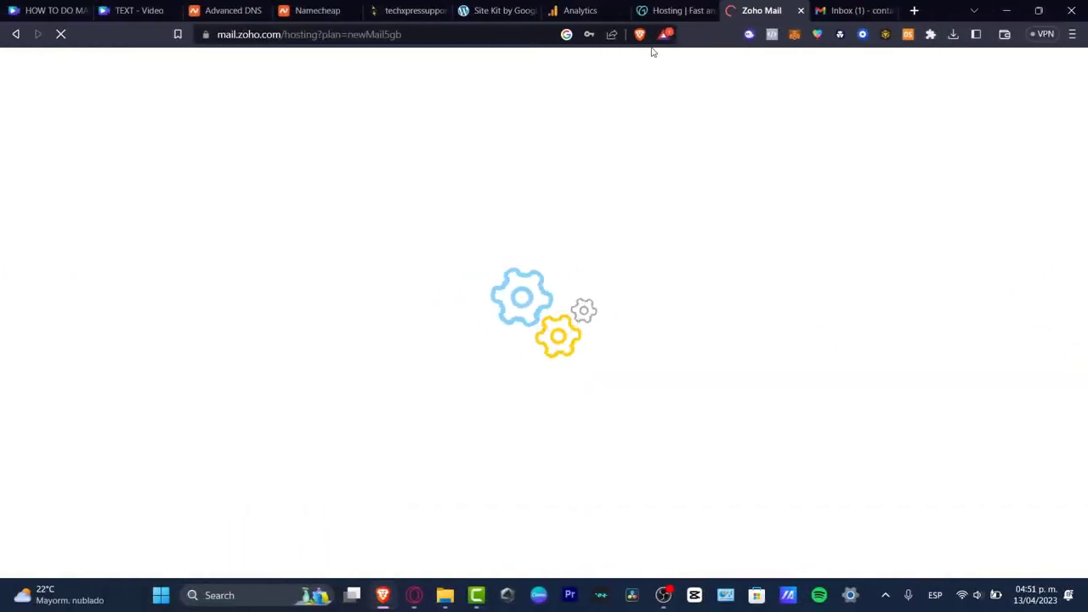
click(685, 7)
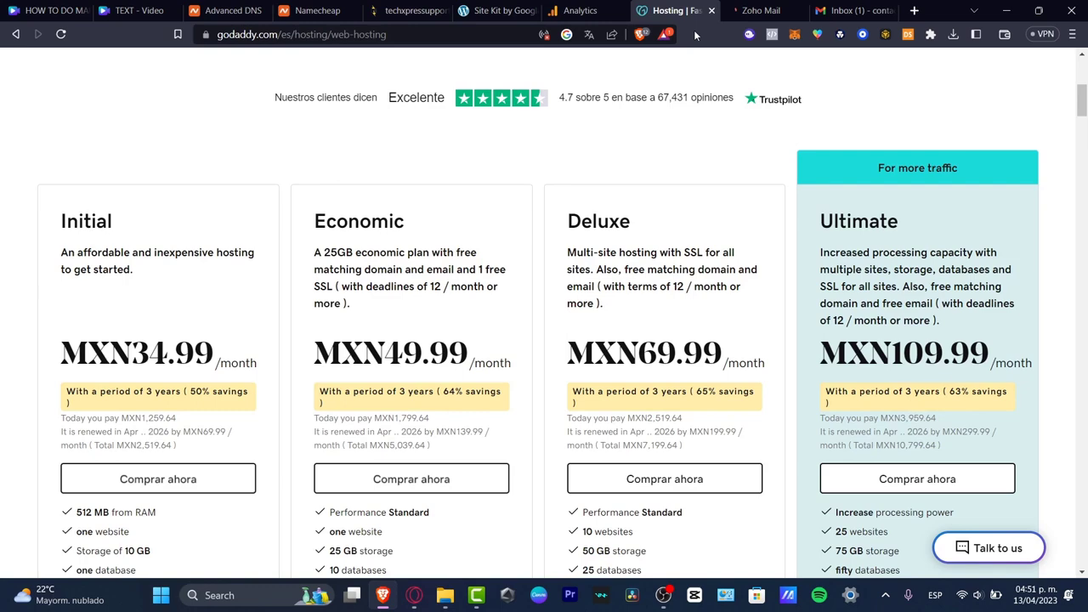
scroll(731, 171, up, 5)
- Add the existing domain sthwht.online and begin entering the organization name
click(748, 8)
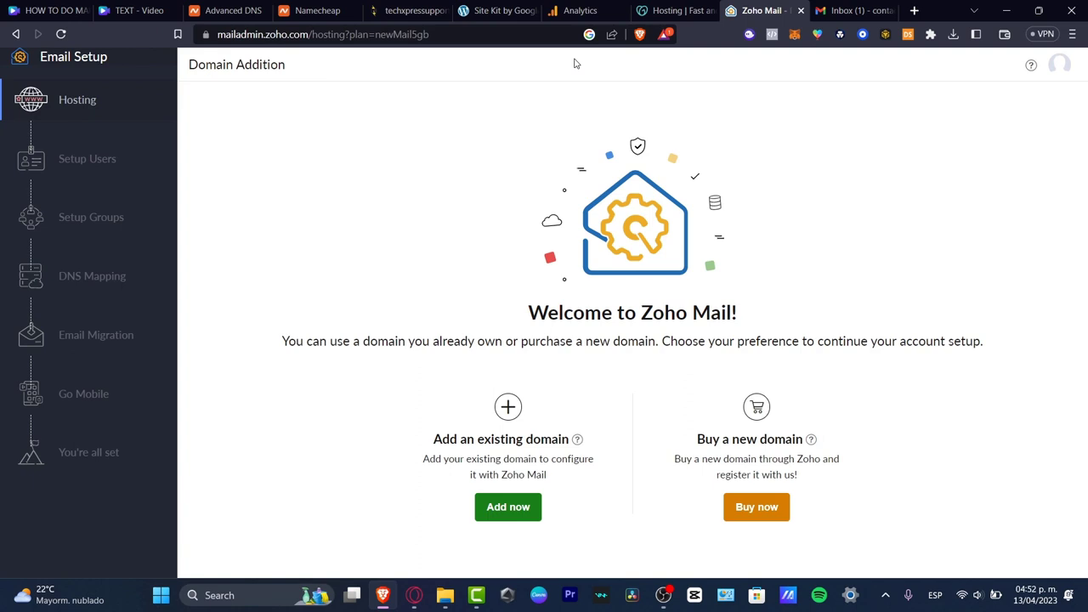
click(514, 512)
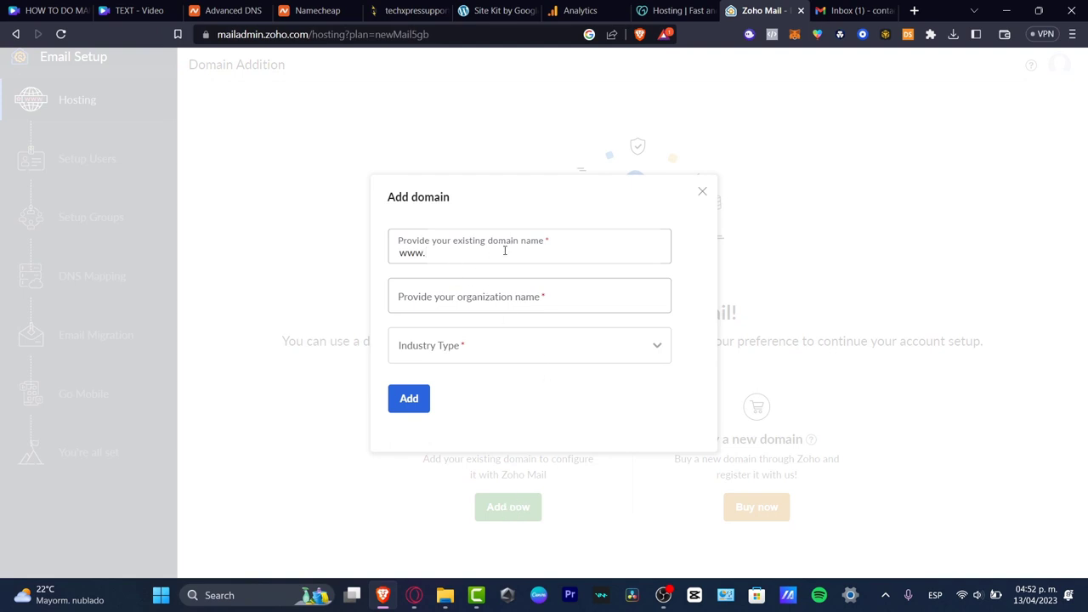
text(sthwht.online)
click(583, 312)
text(S)
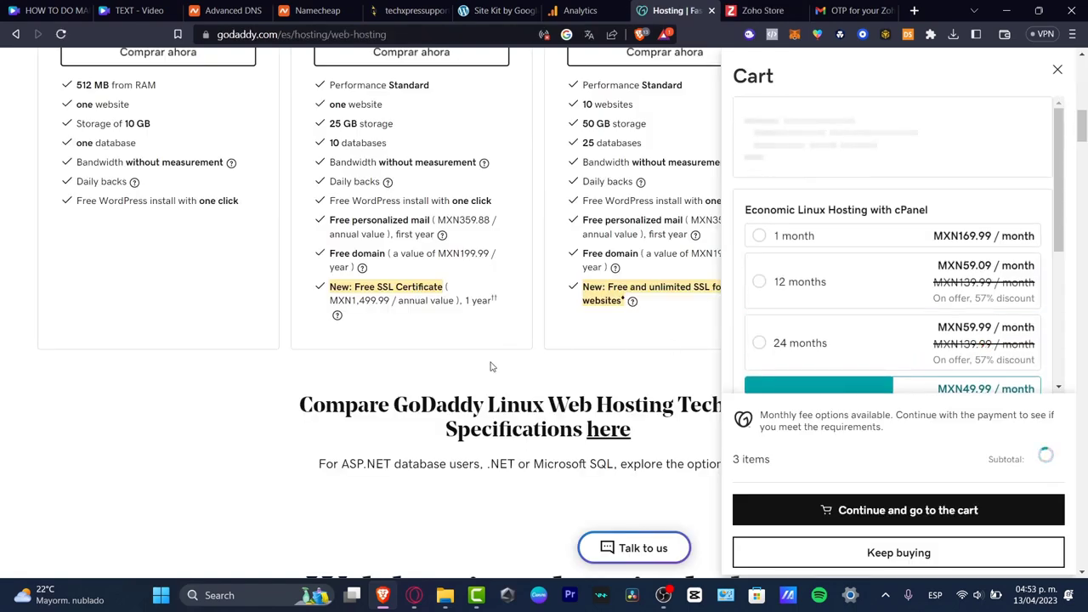
- Cancel the 1-month term change to keep 36 months, then select the Economic plan's payment and renewal details
scroll(494, 367, up, 3)
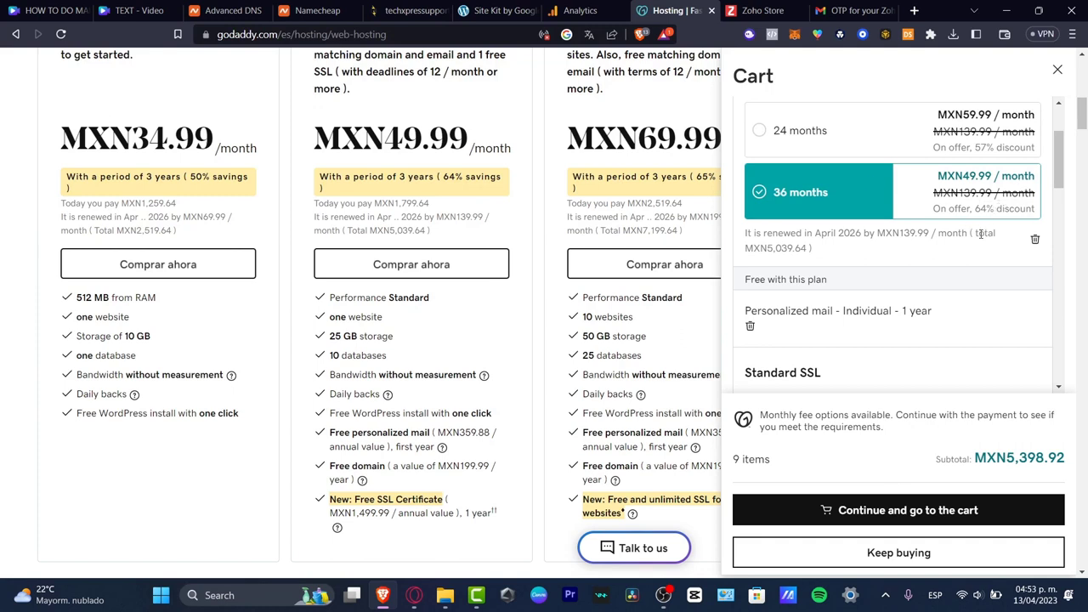
scroll(974, 246, up, 2)
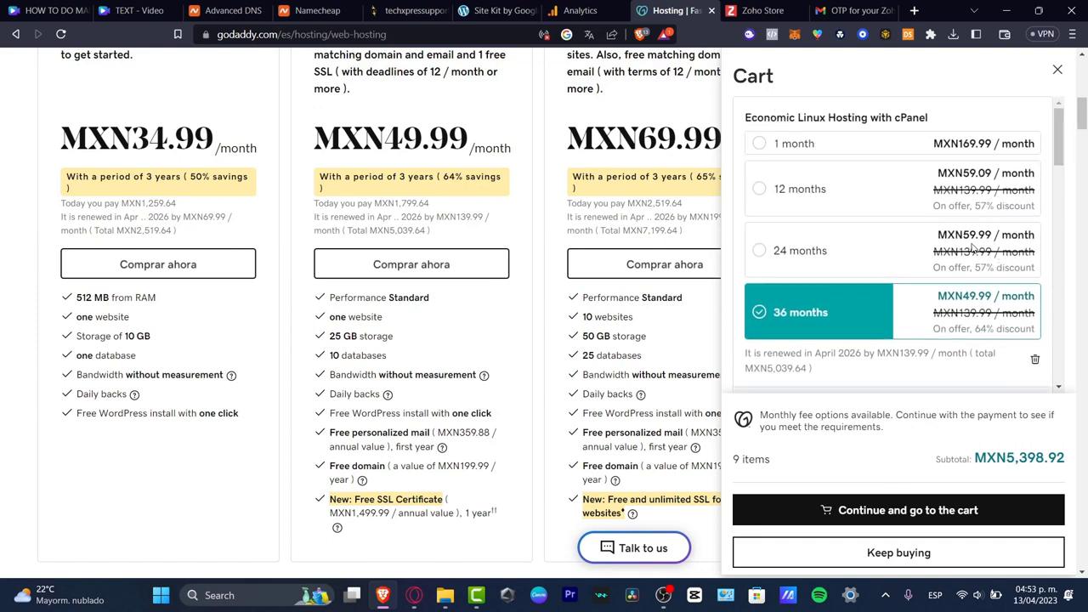
click(760, 143)
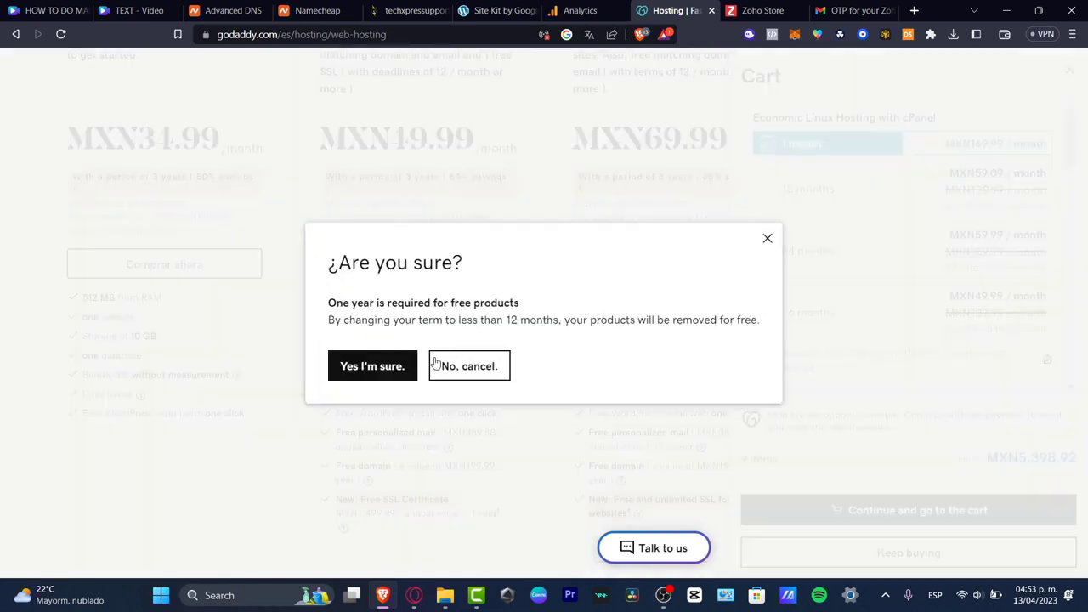
click(433, 365)
scroll(944, 345, down, 2)
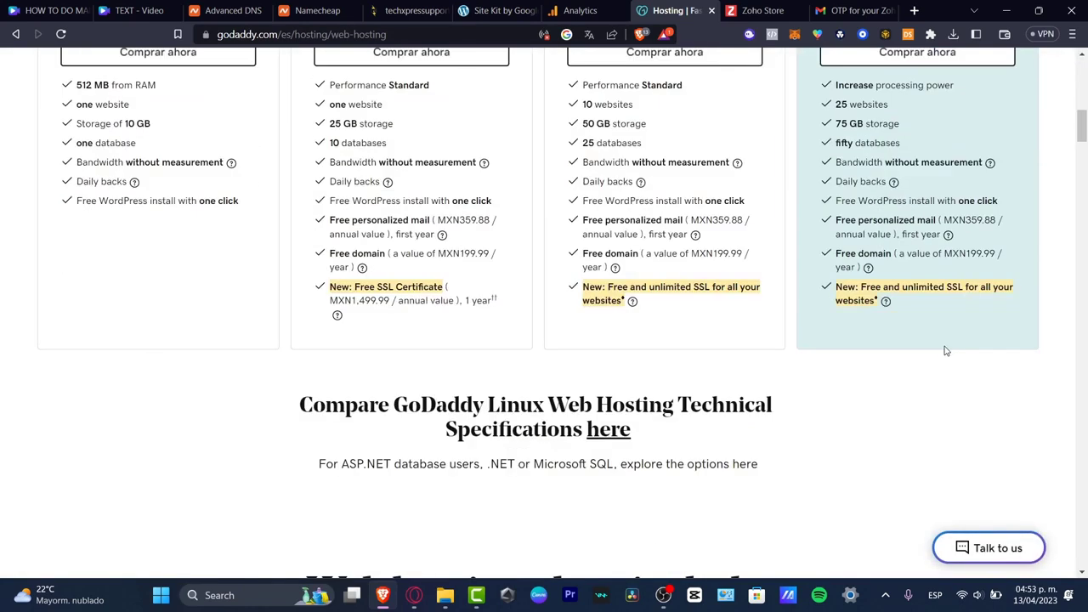
scroll(944, 352, up, 2)
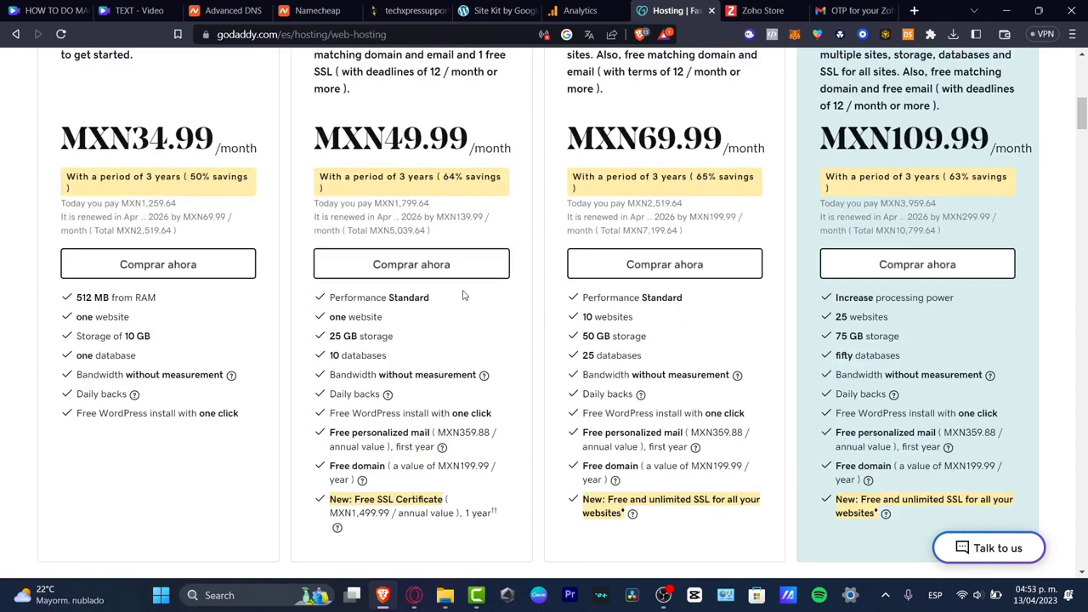
scroll(498, 332, up, 5)
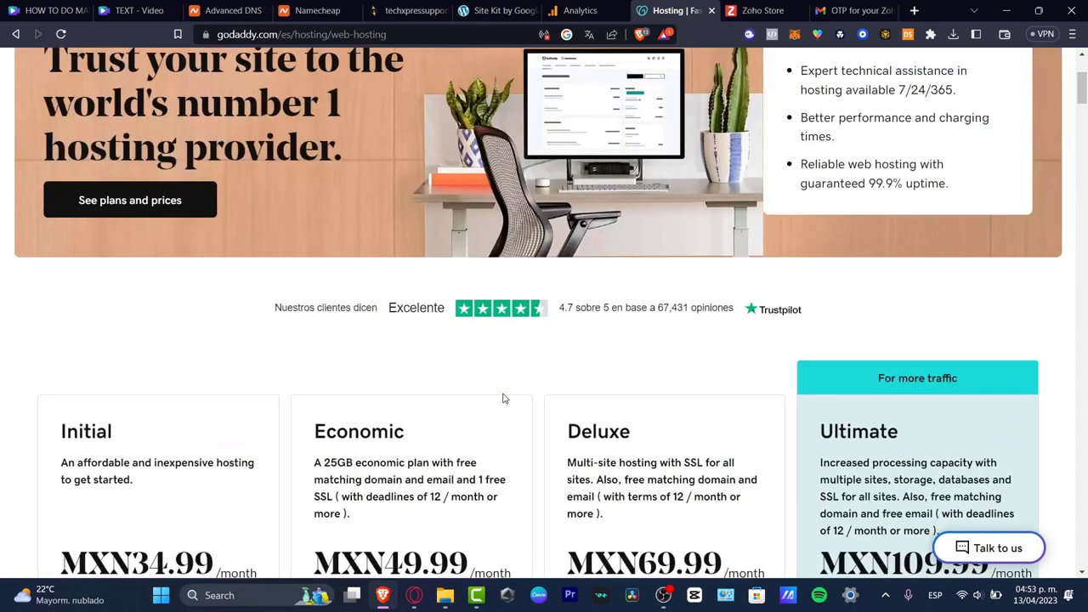
scroll(576, 374, down, 3)
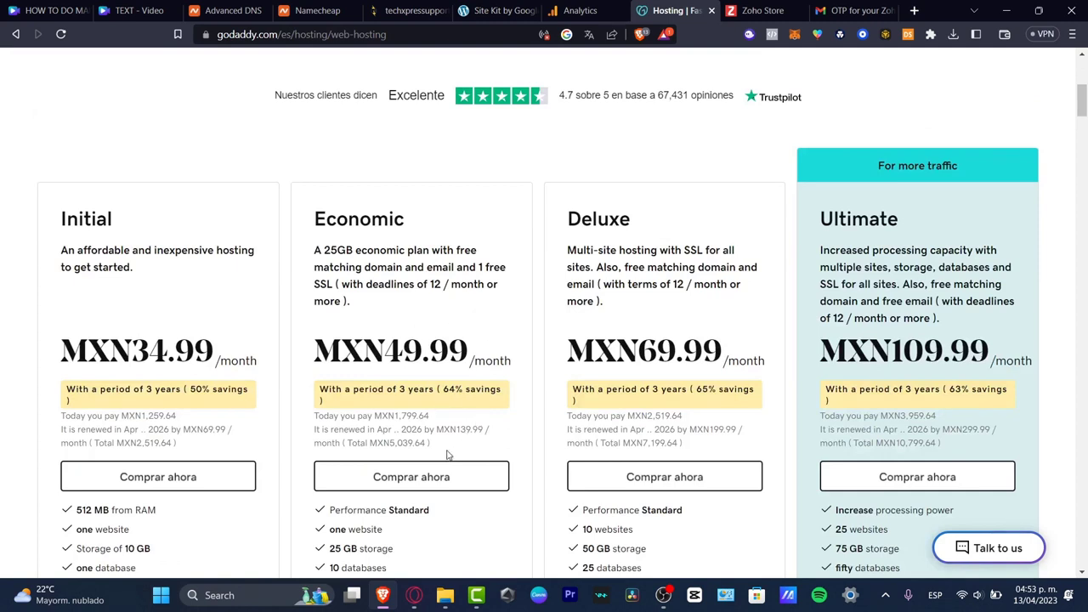
drag(451, 455, 313, 423)
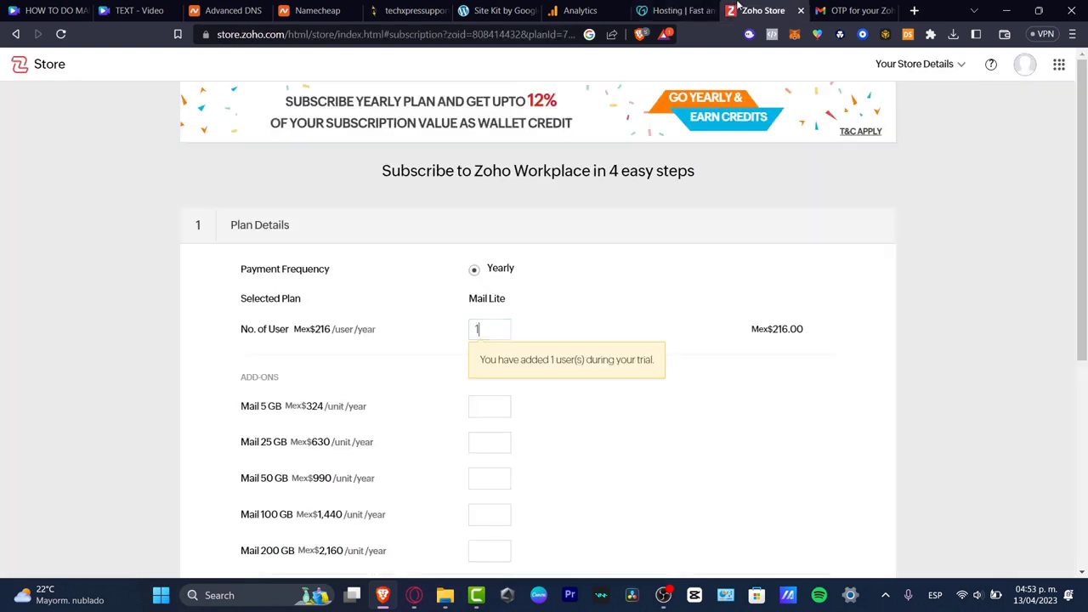
- Dismiss the trial-users note and check the Mex$216.00 yearly total and earned credit in Plan Details
click(763, 11)
click(618, 439)
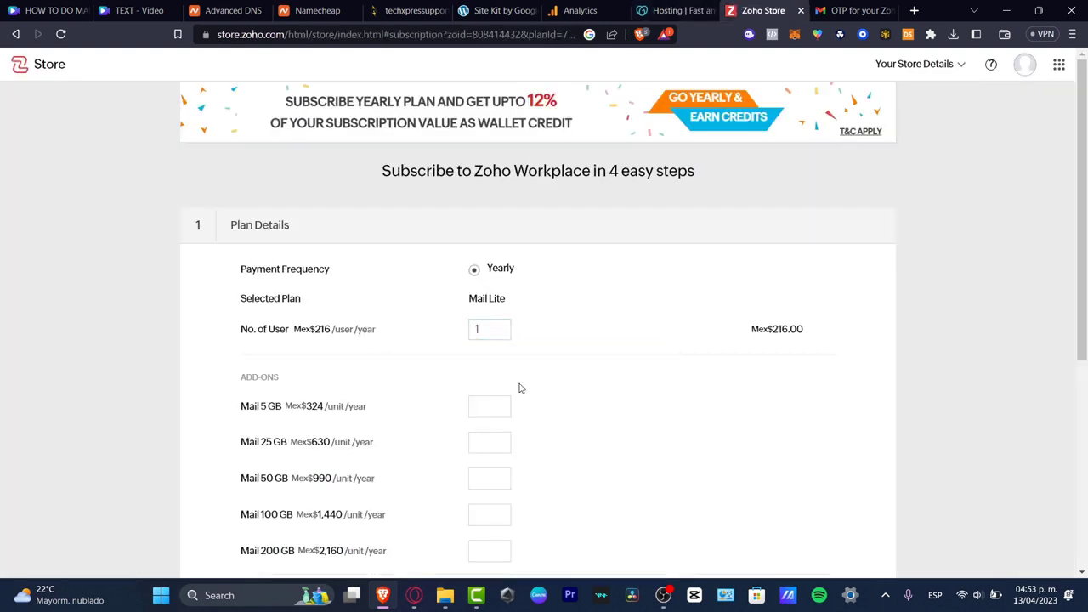
click(489, 406)
scroll(593, 411, down, 3)
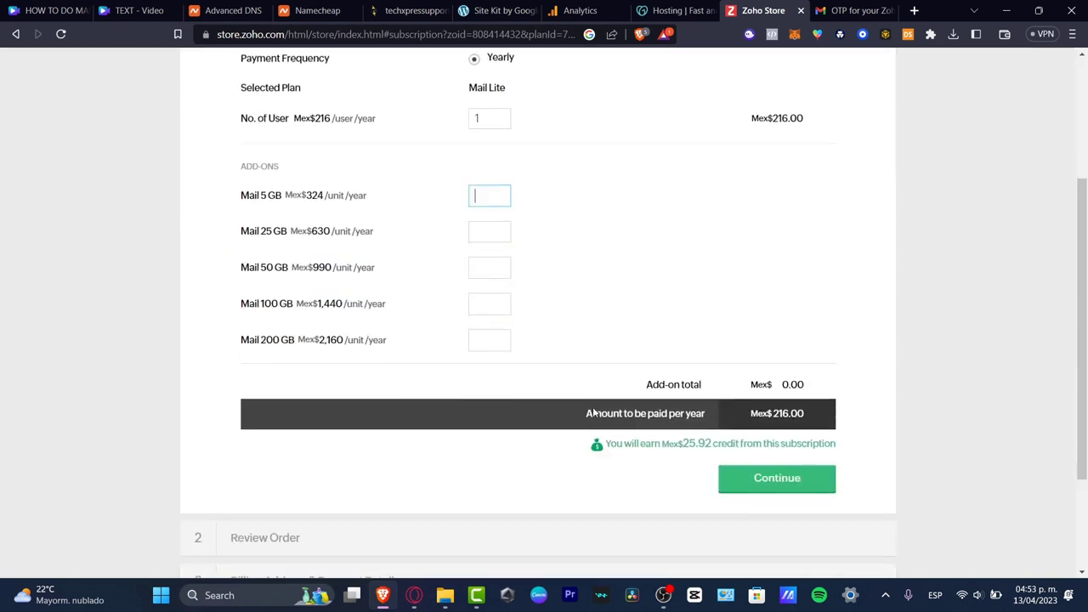
drag(772, 412, 812, 417)
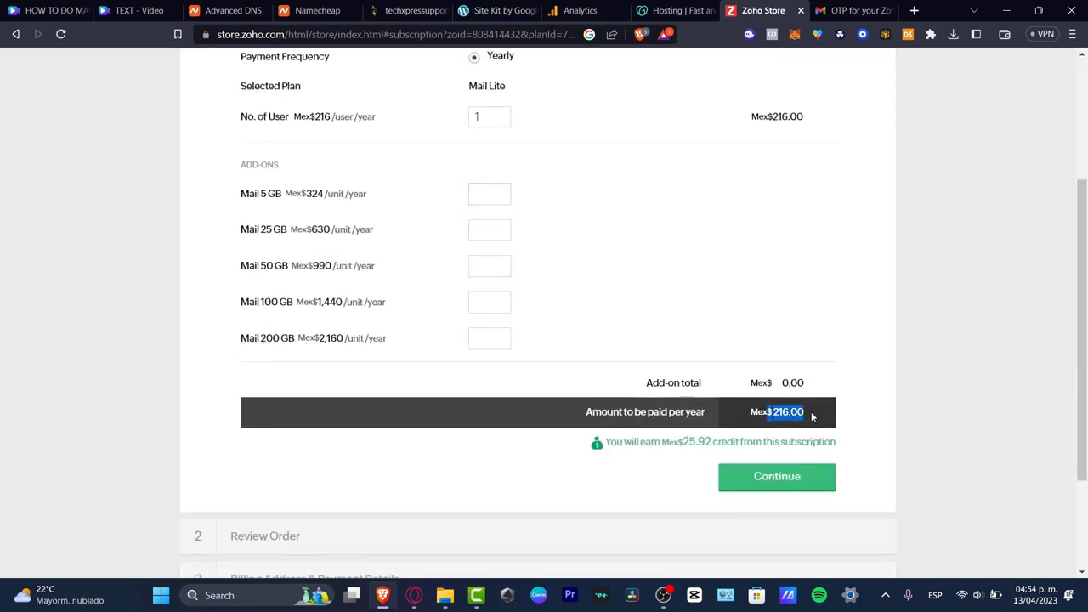
click(873, 418)
drag(642, 442, 860, 439)
click(868, 435)
scroll(859, 392, up, 3)
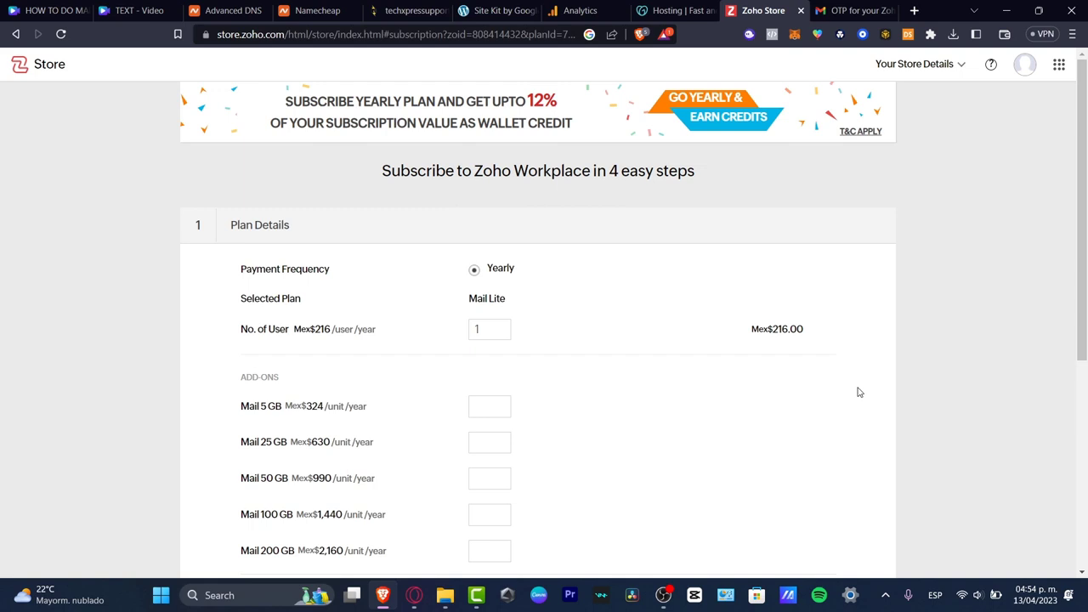
scroll(859, 392, down, 2)
- Continue to Review Order and confirm the Mail Lite Plan order to reach the billing details form
click(820, 491)
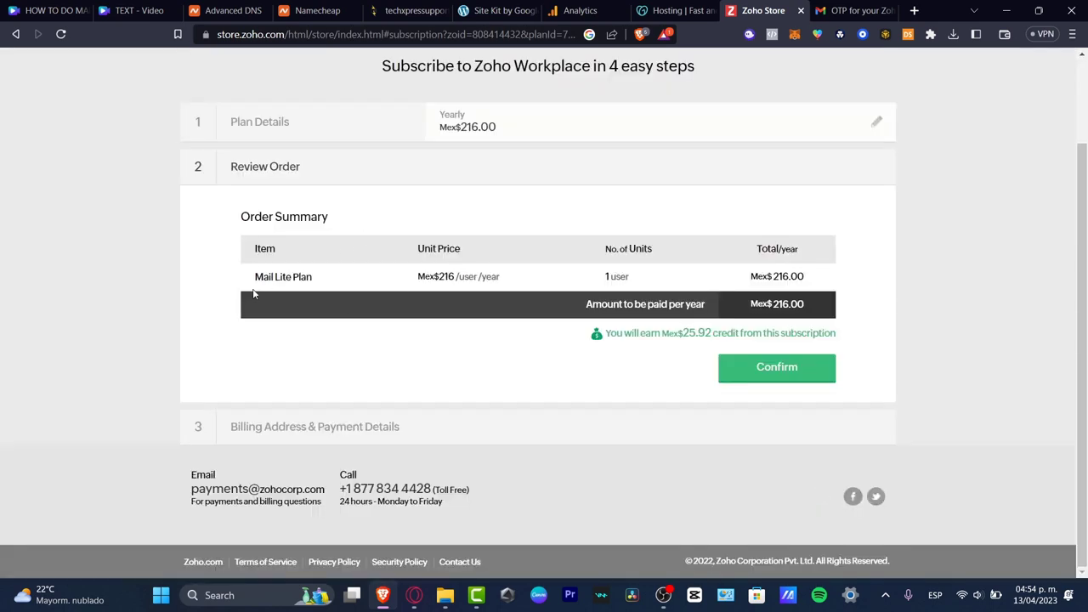
drag(253, 278, 315, 277)
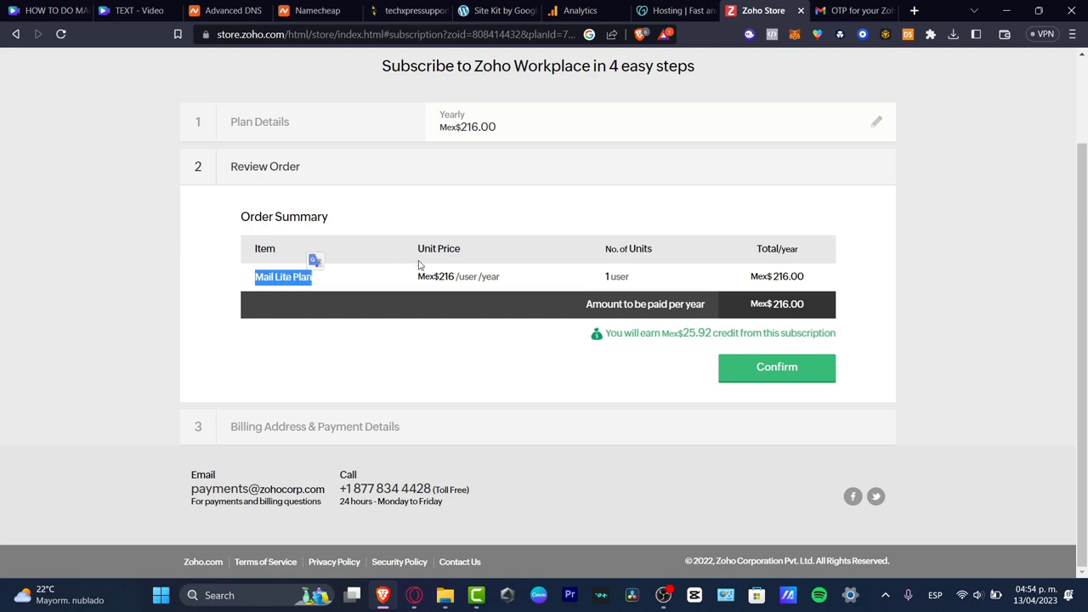
click(777, 368)
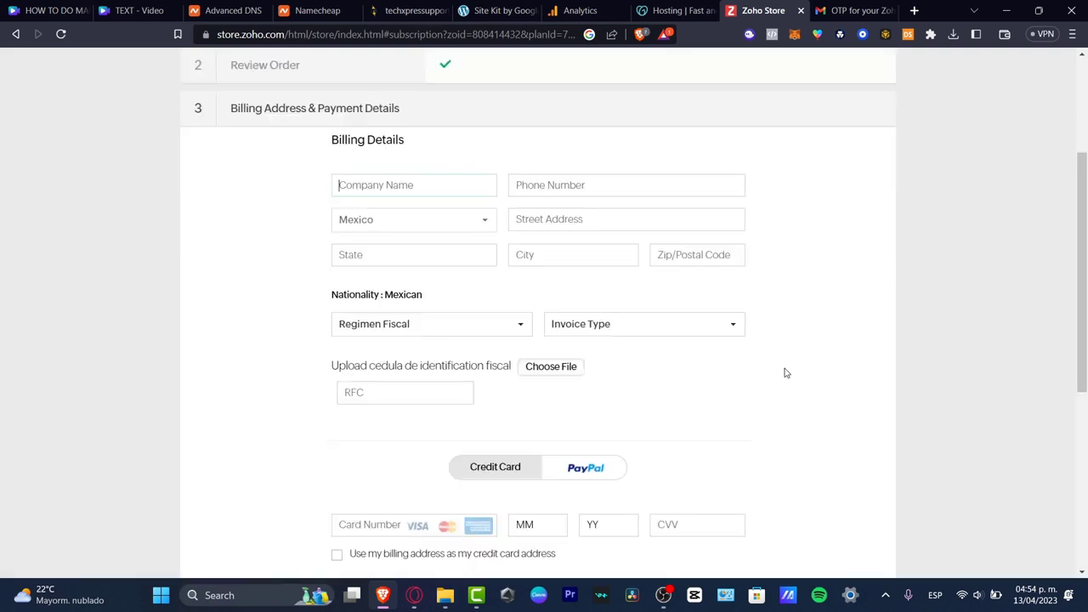
scroll(785, 372, down, 4)
scroll(786, 374, up, 7)
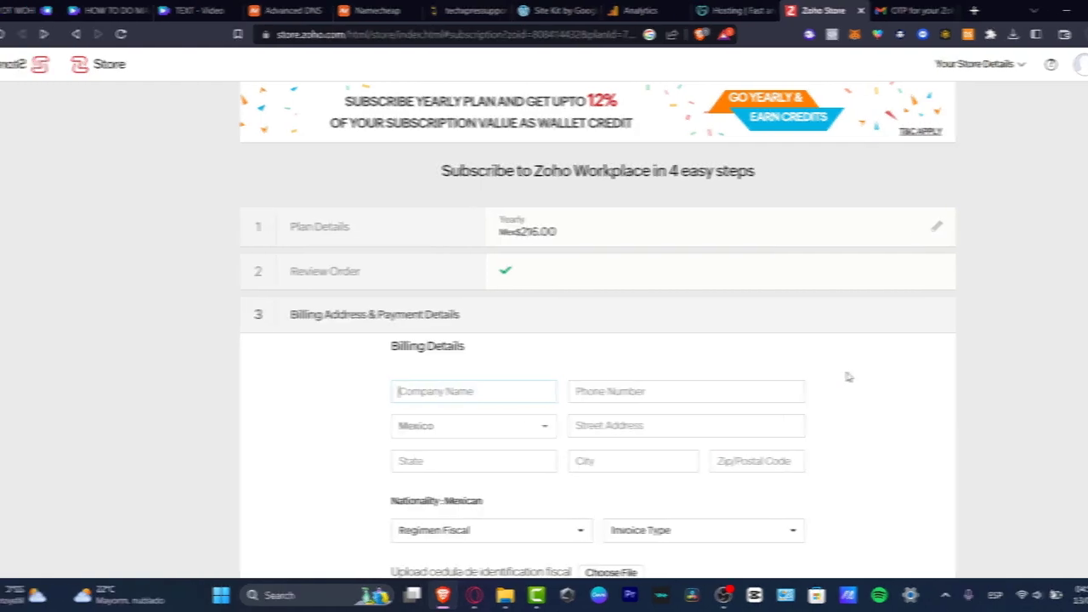
scroll(738, 240, up, 5)
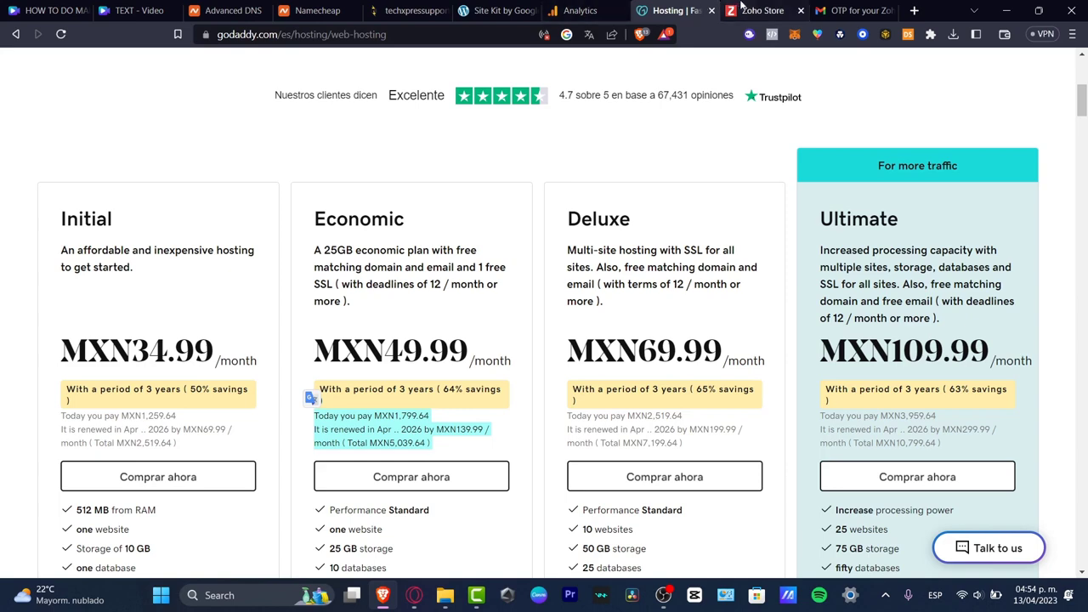
- Move from the GoDaddy hosting plans past the Zoho Store form to the Gmail 'OTP for your Zoho sign-in' email
click(736, 7)
click(684, 8)
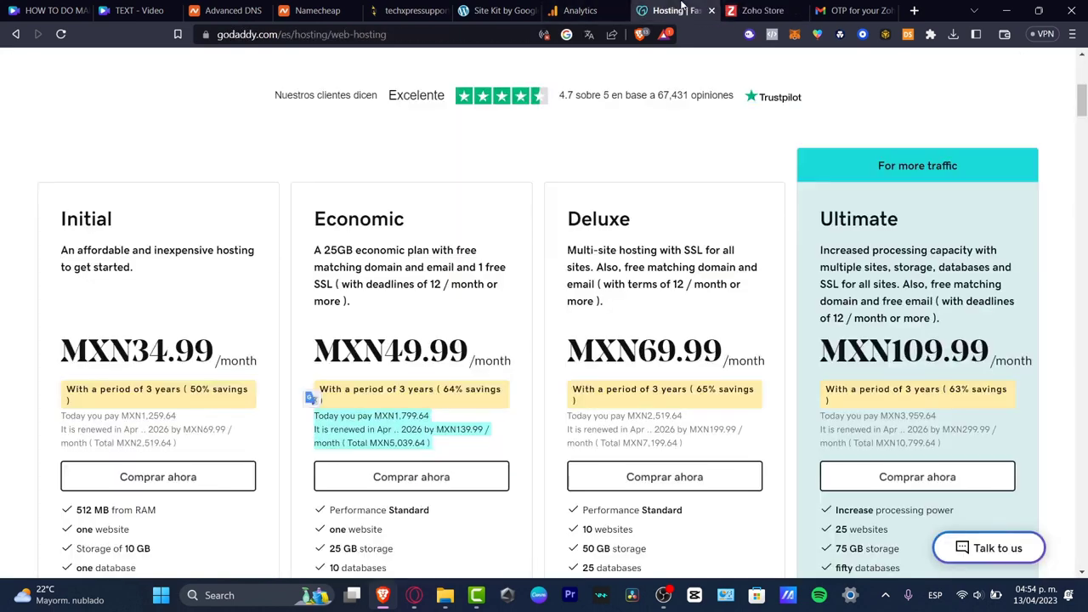
scroll(784, 412, up, 5)
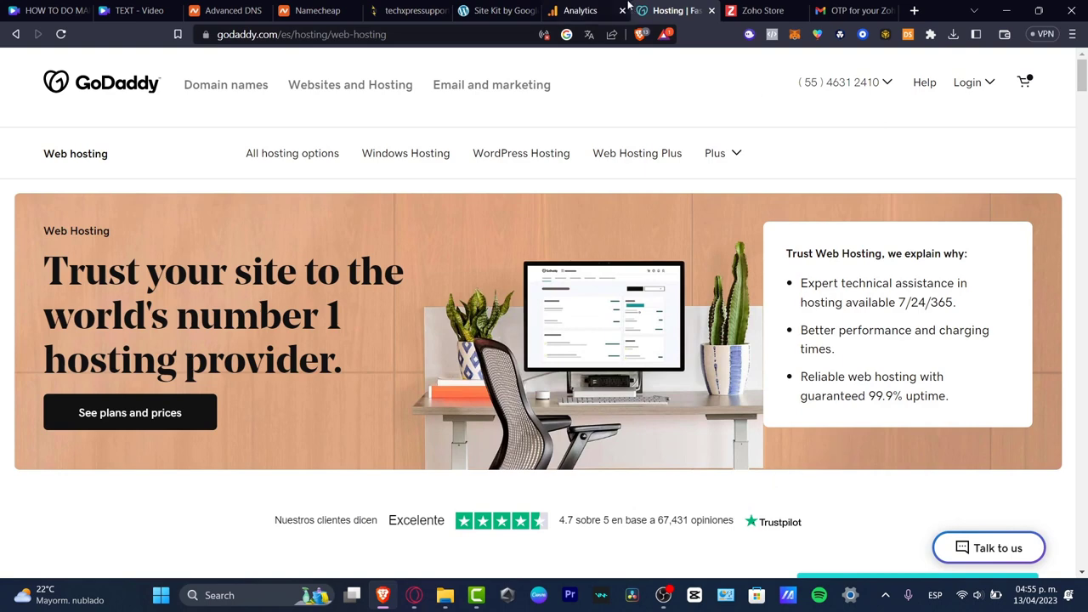
click(779, 9)
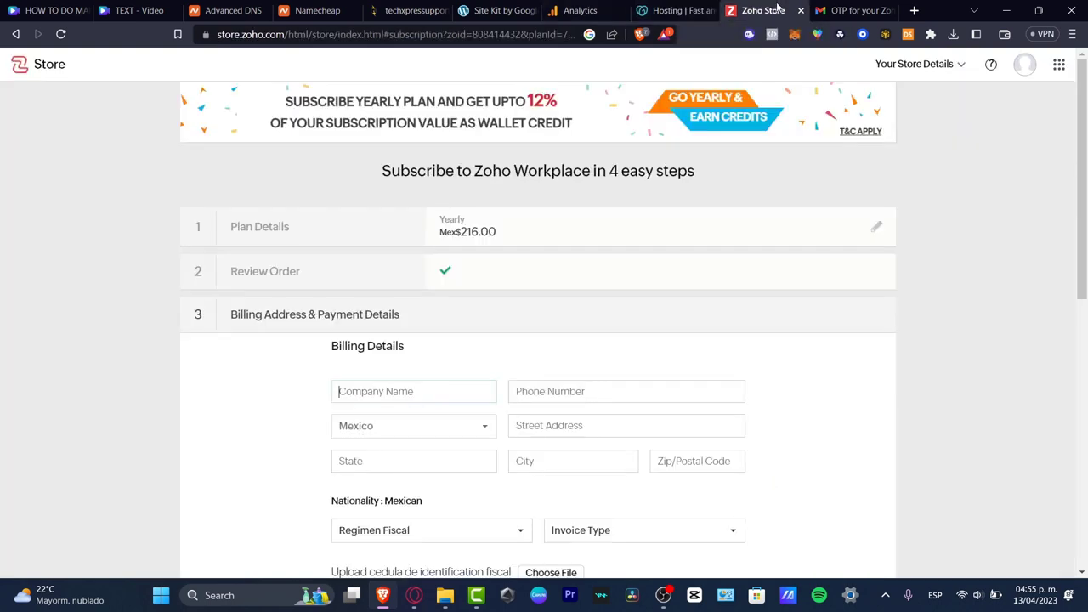
click(855, 10)
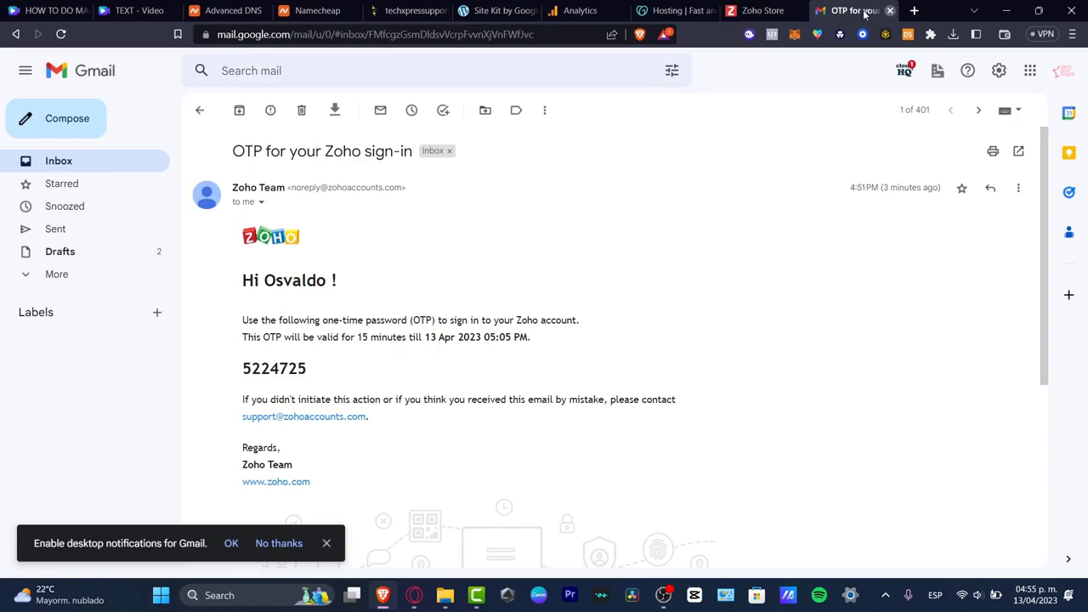
- Close the OTP email tab, reopen gmail.com in a new tab, and start a blank New Message
click(890, 11)
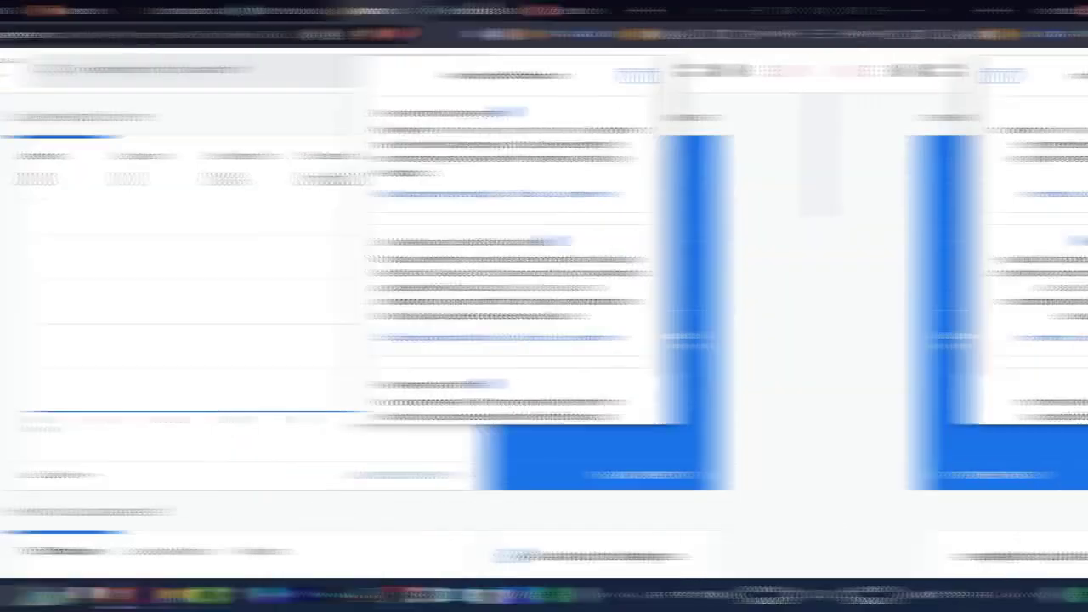
click(915, 10)
text(gm)
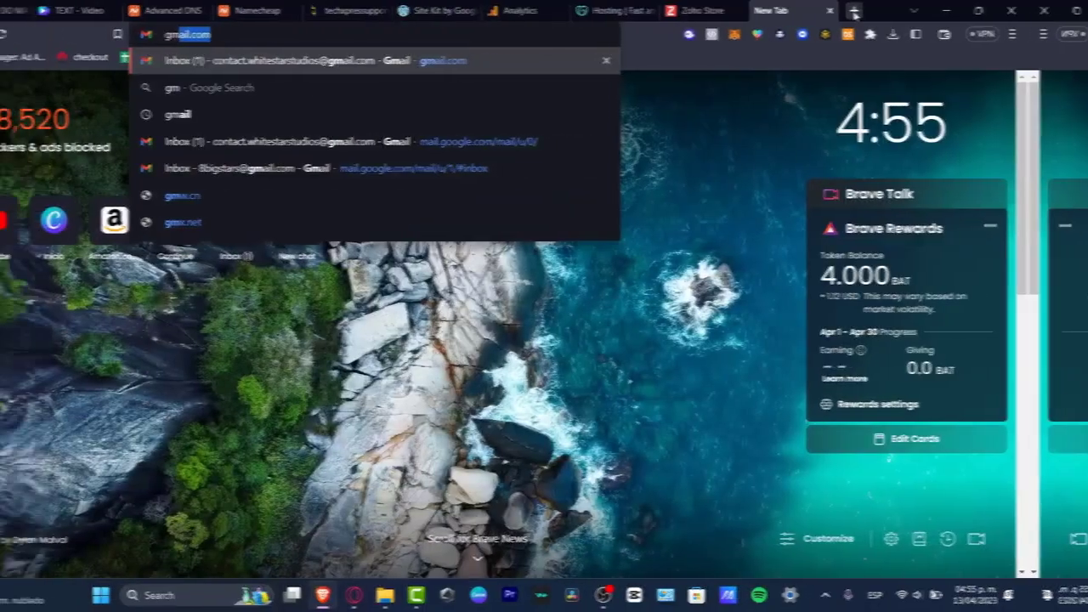
key(Return)
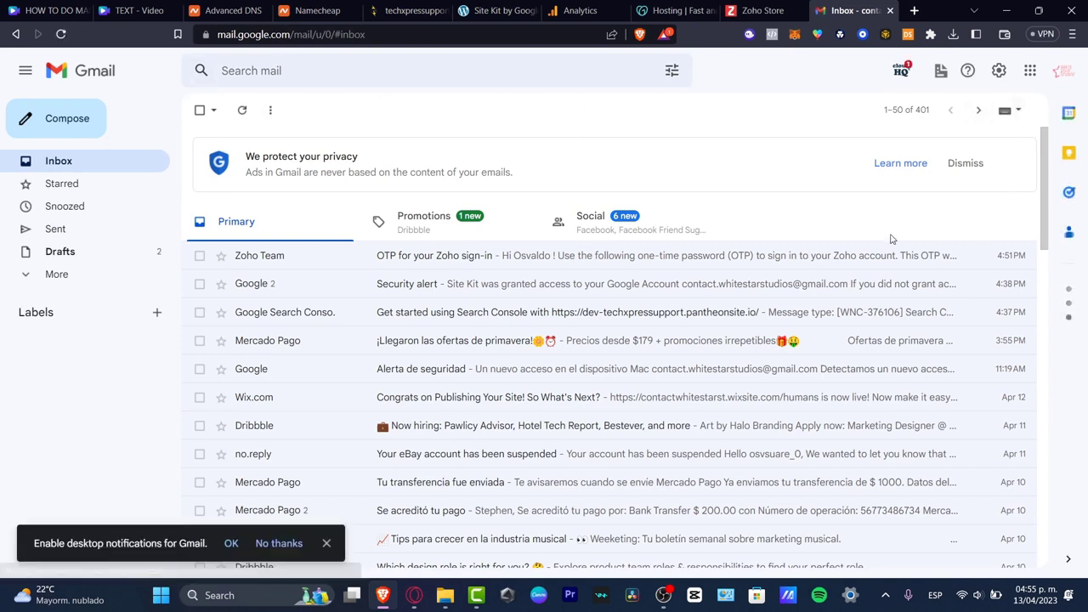
click(81, 135)
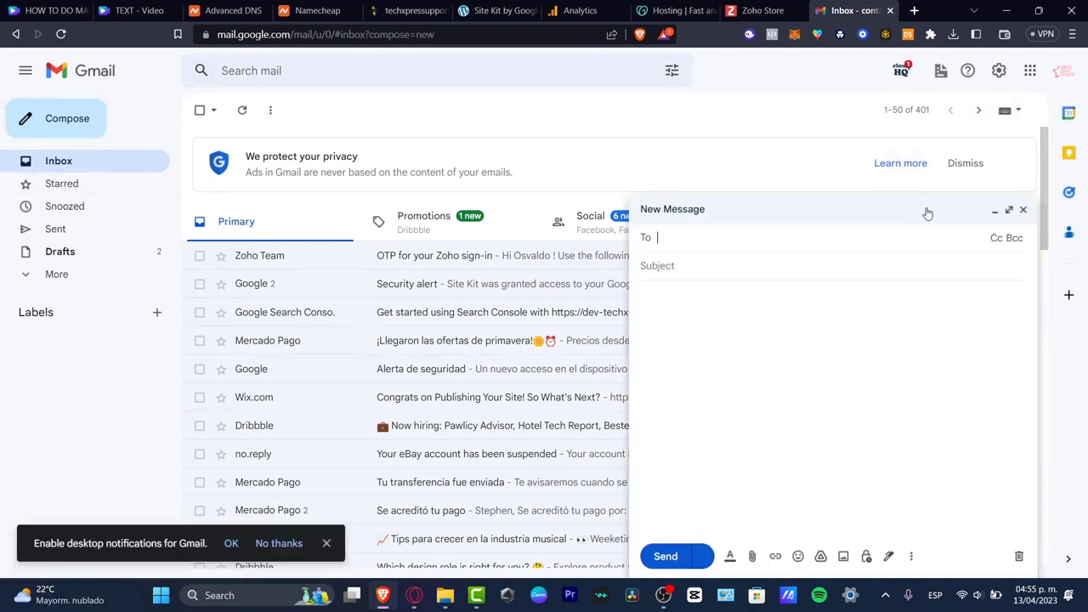
key(ctrl+plus)
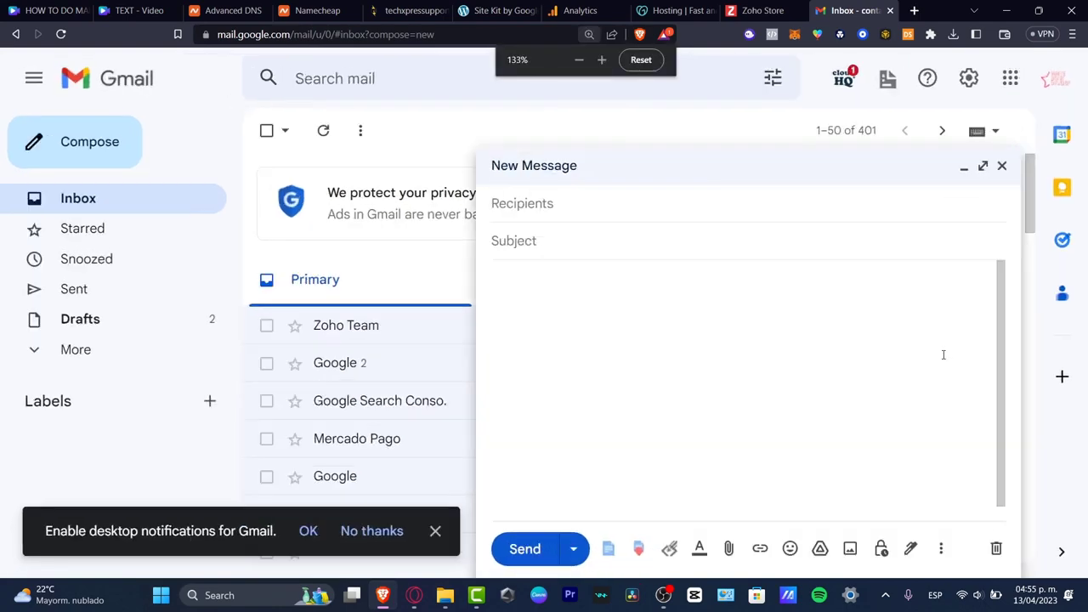
key(ctrl+plus)
key(ctrl+plus)
key(ctrl+plus)
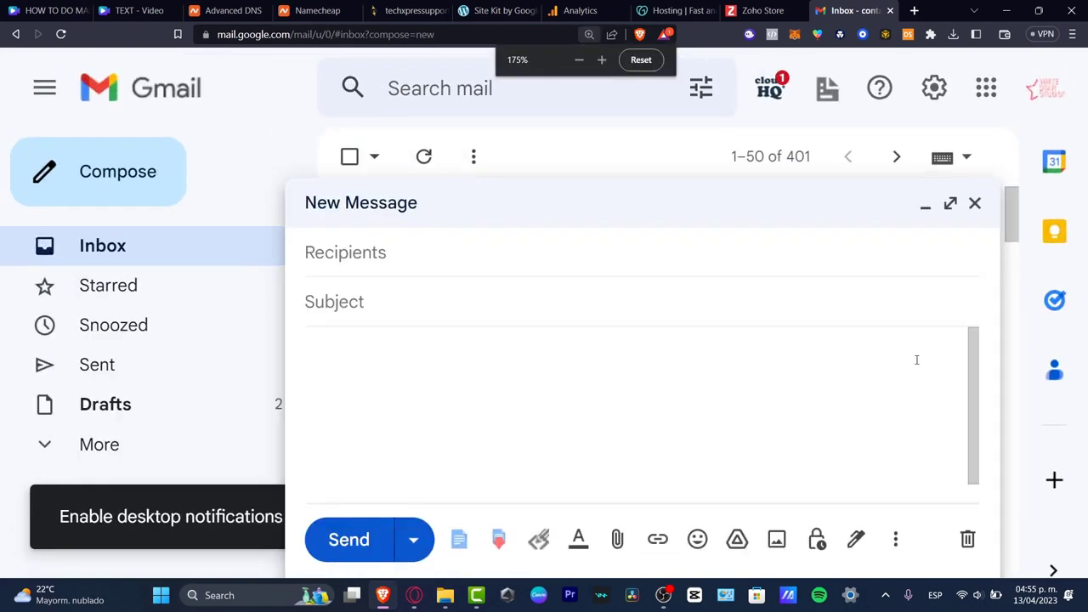
key(ctrl+minus)
key(ctrl+minus)
key(ctrl+minus)
key(ctrl+minus)
key(ctrl+minus)
key(ctrl+minus)
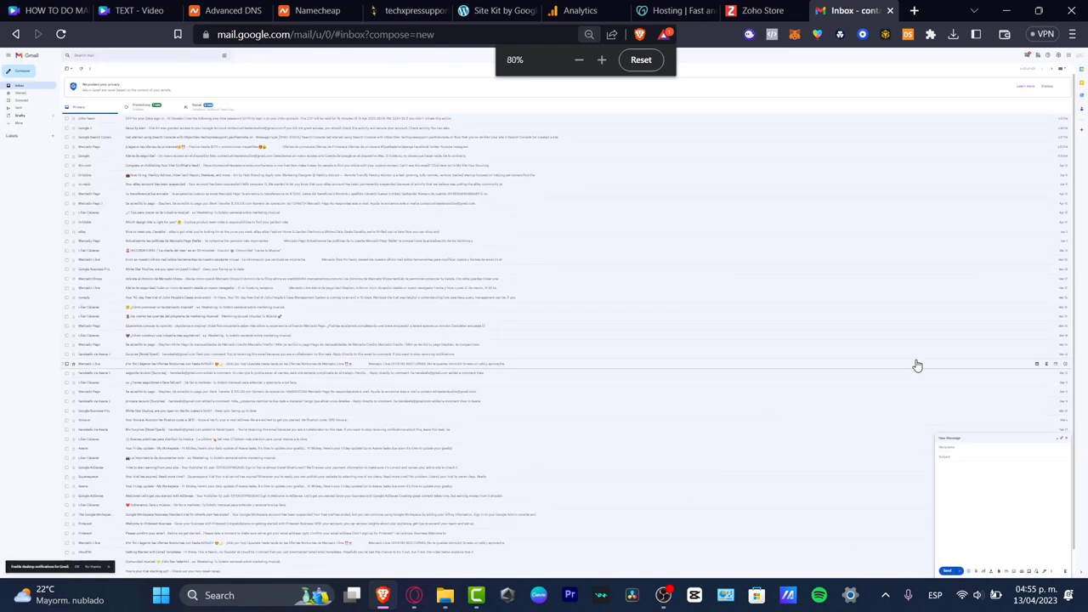
key(ctrl+0)
key(ctrl+plus)
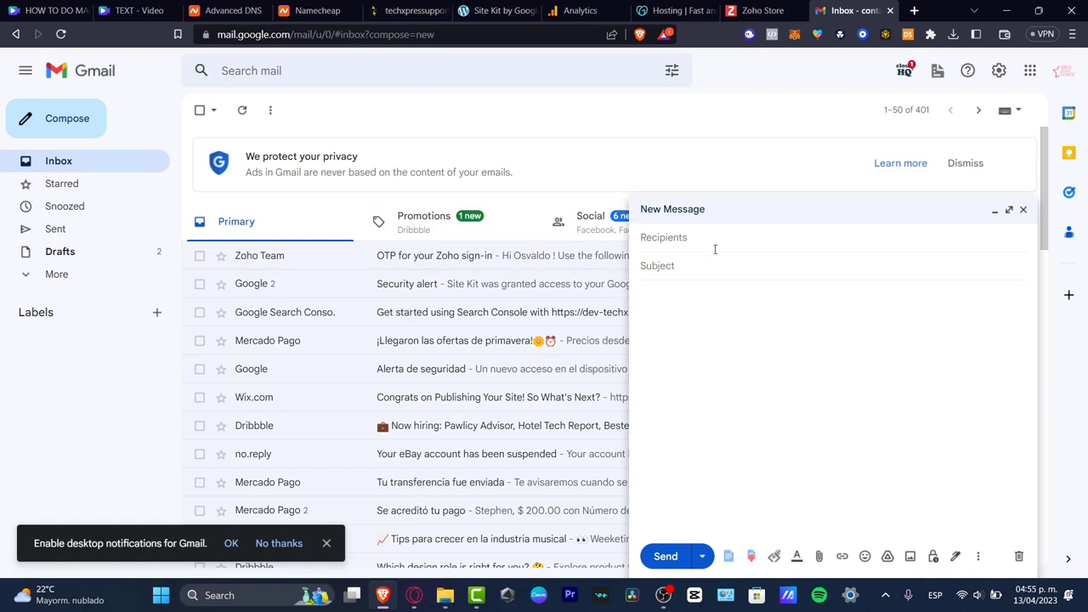
- Open a new tab and go to sites.google.com to show the Start a new site page
click(917, 11)
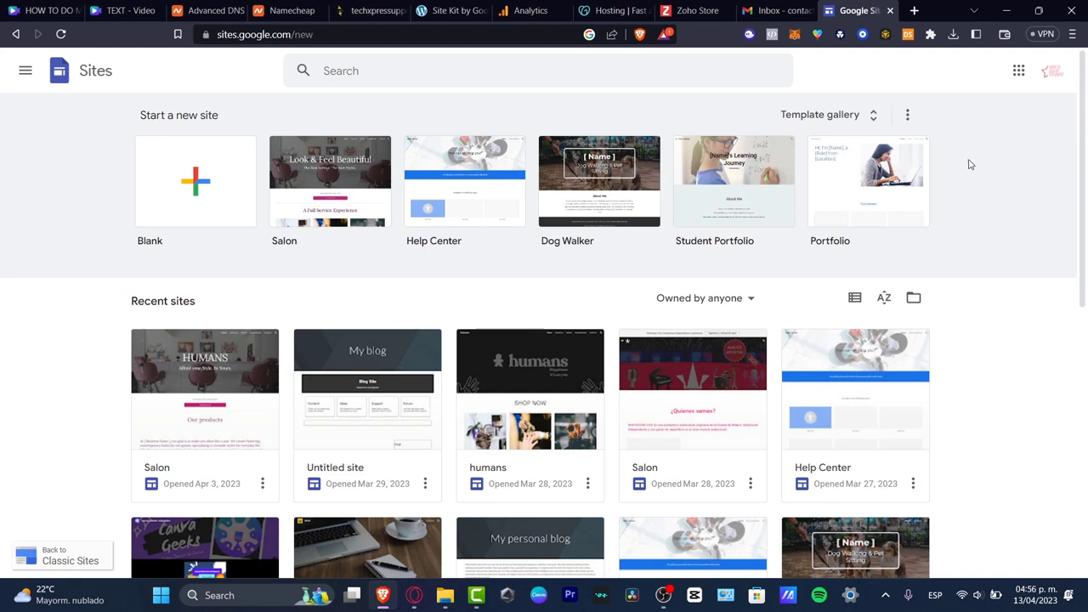
click(775, 9)
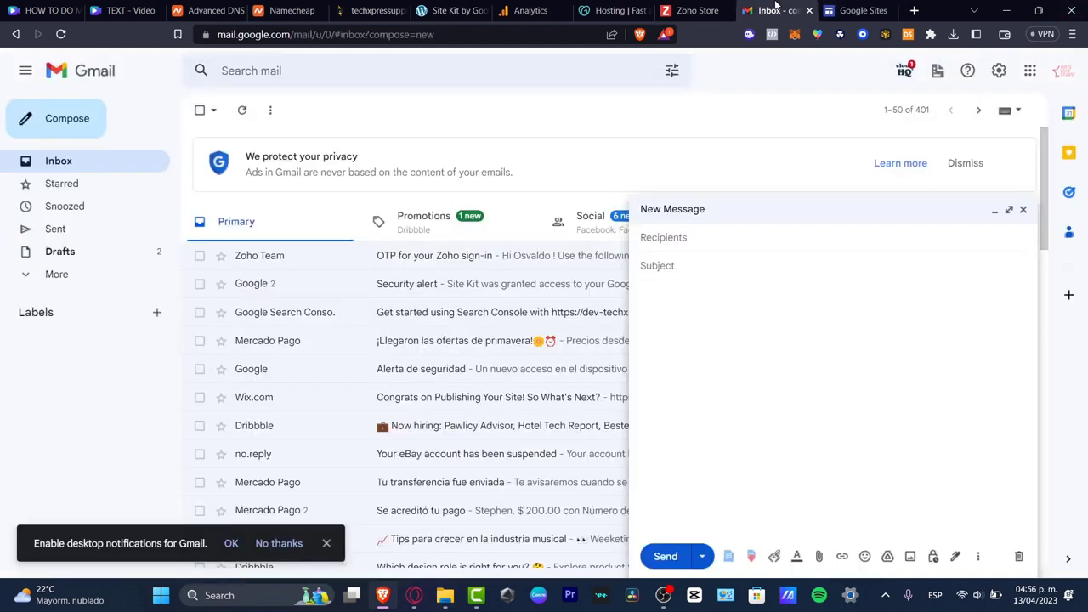
click(860, 10)
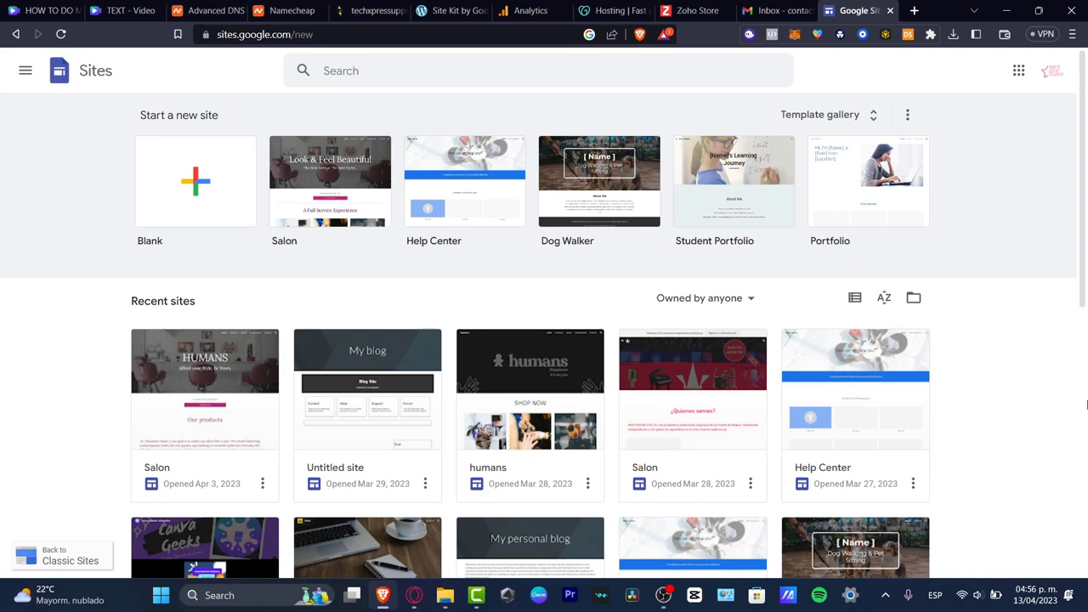
click(265, 9)
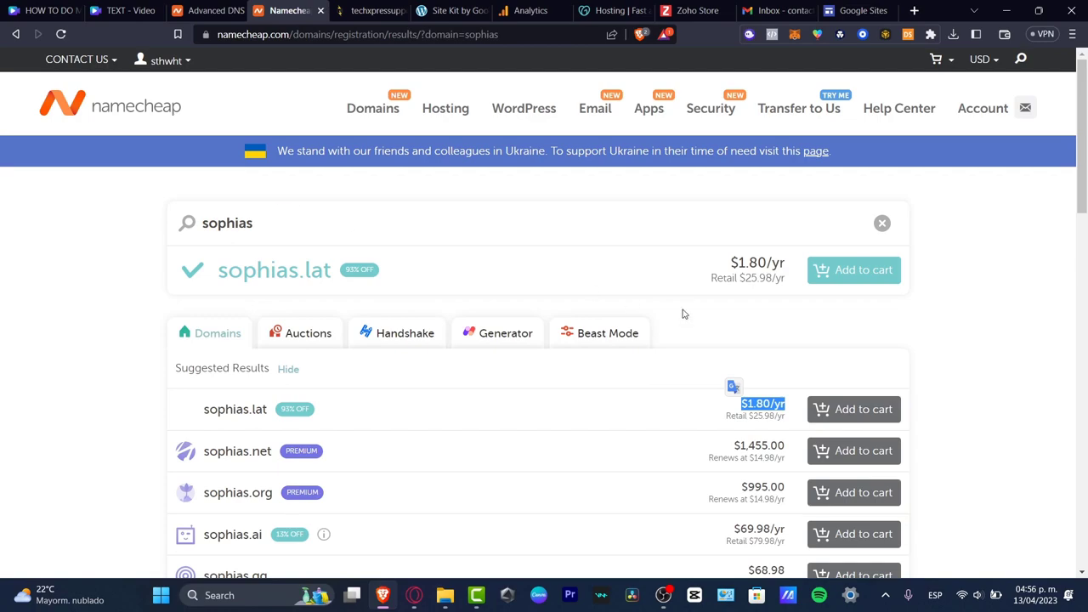
drag(738, 263, 782, 263)
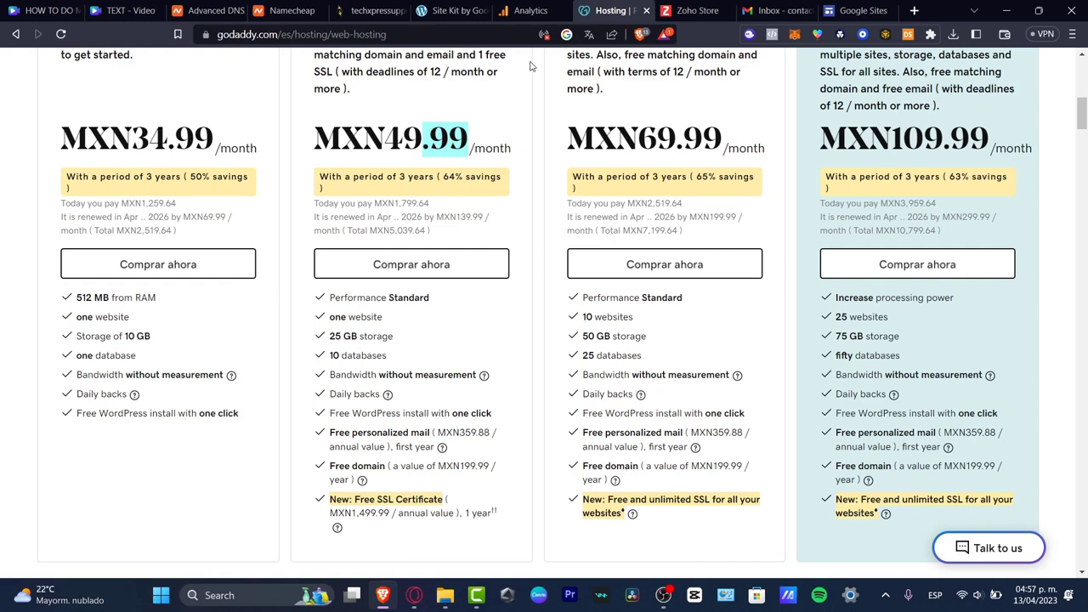
click(695, 10)
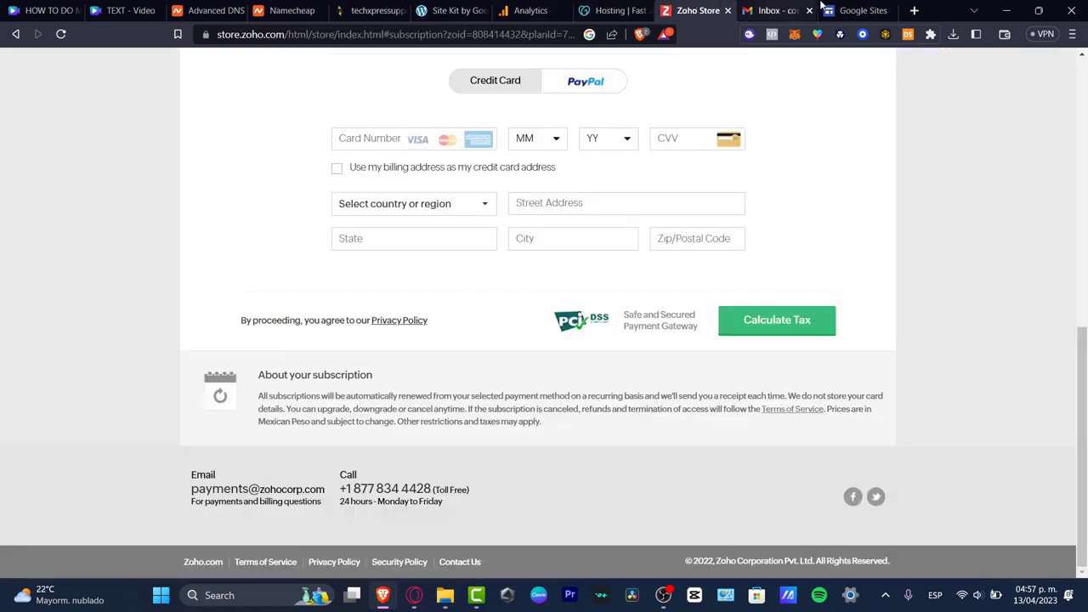
click(849, 10)
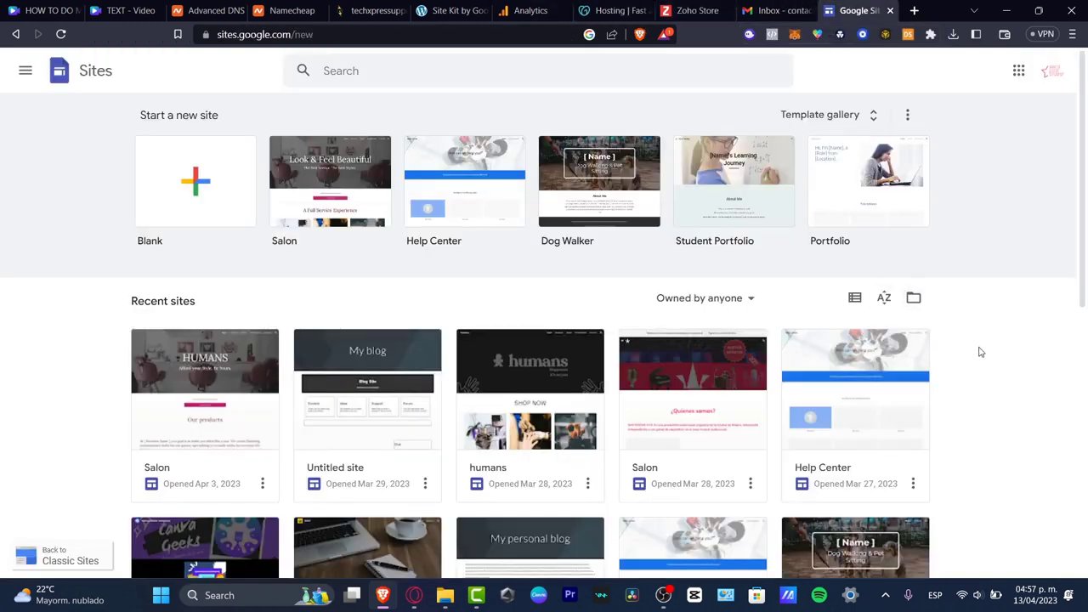